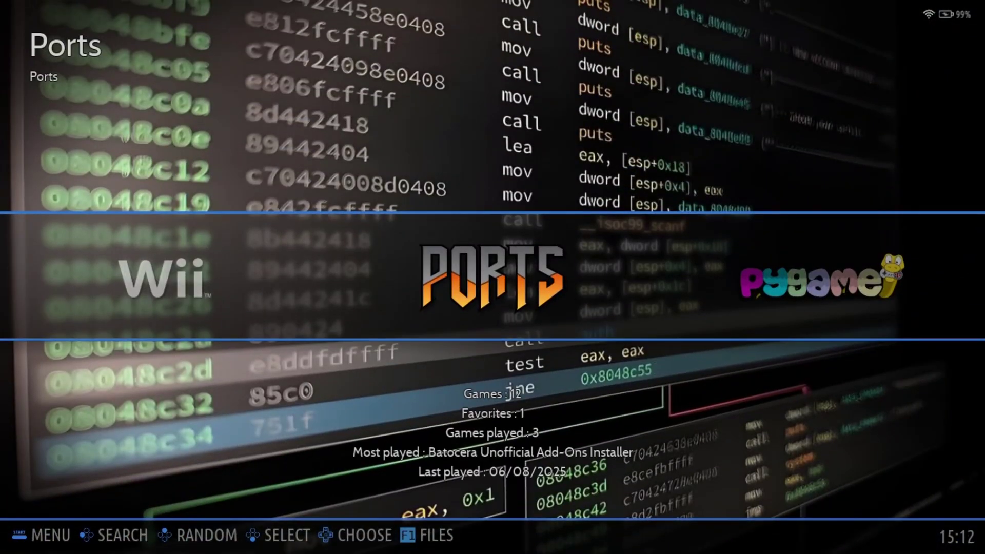
# Step: Launch the favorited itch.io entry from the Ports collection and log in with the saved profile
pyautogui.press('Return')
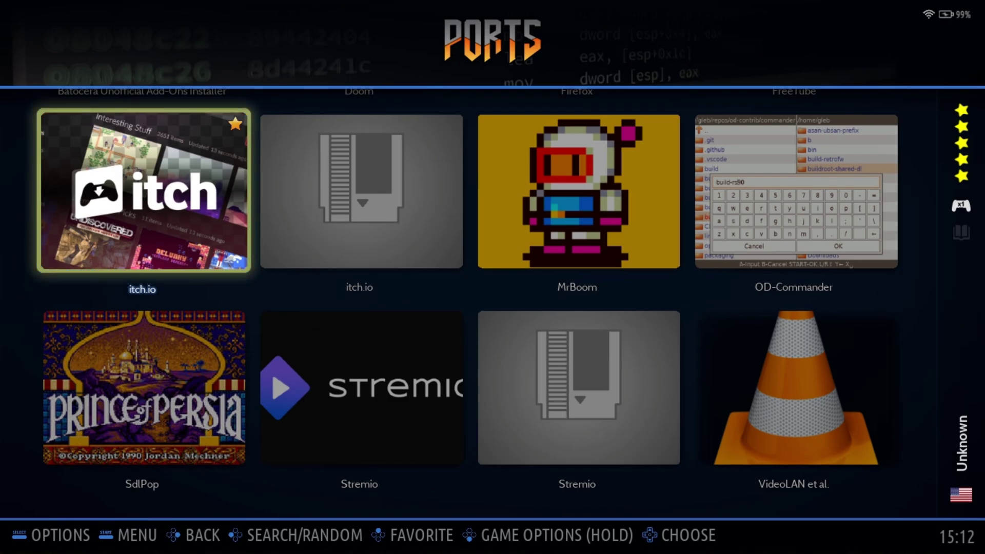
pyautogui.press('Return')
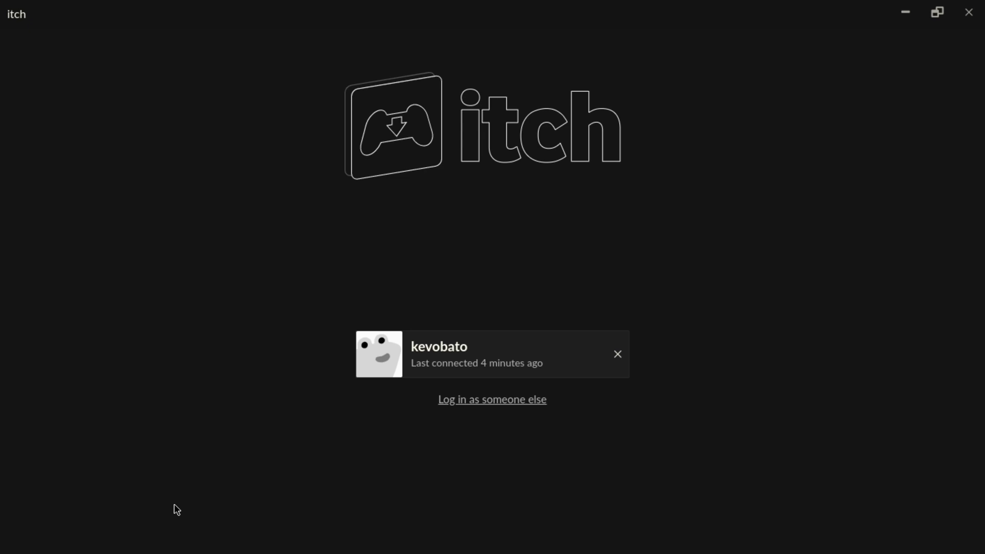
pyautogui.click(440, 347)
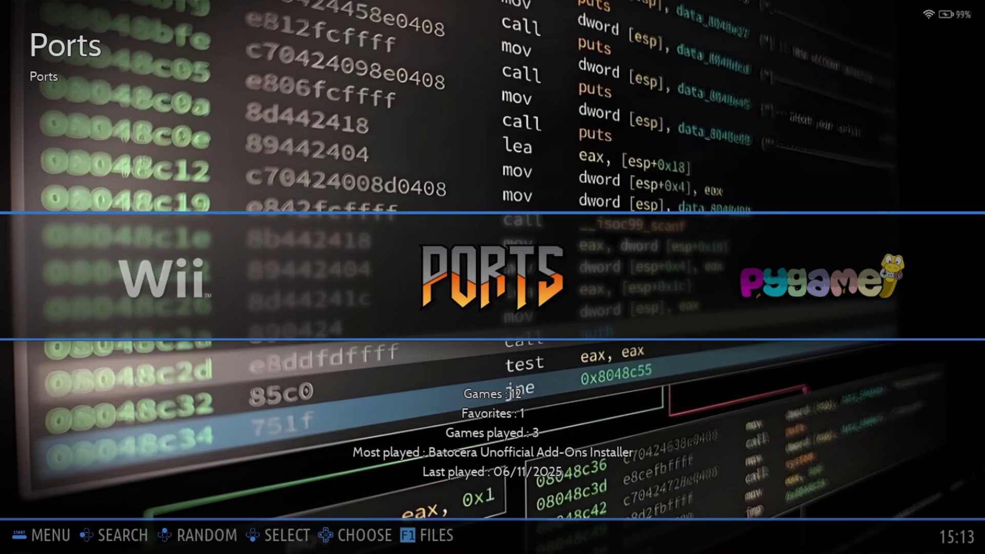
# Step: Open the file manager's Applications location and launch the xterm terminal
pyautogui.press('F1')
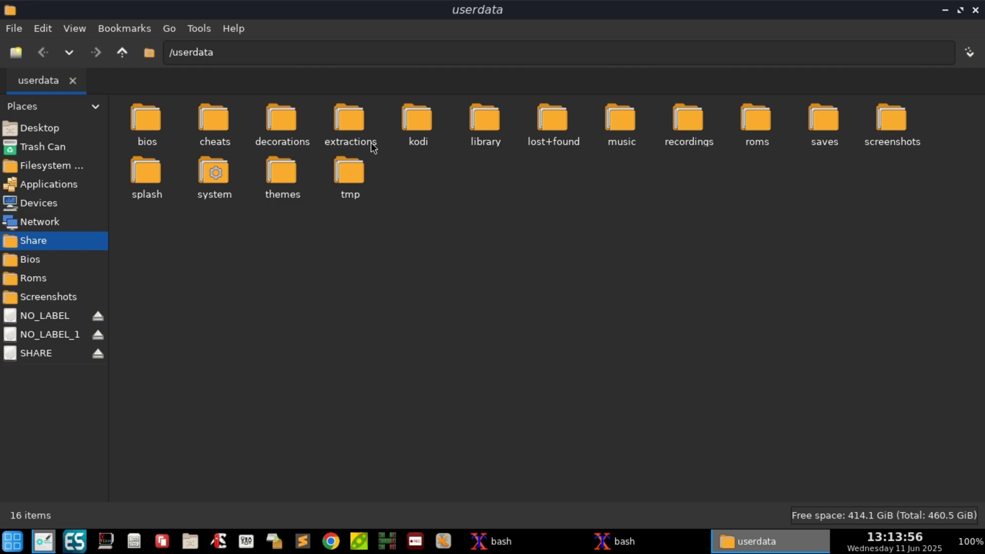
pyautogui.click(29, 186)
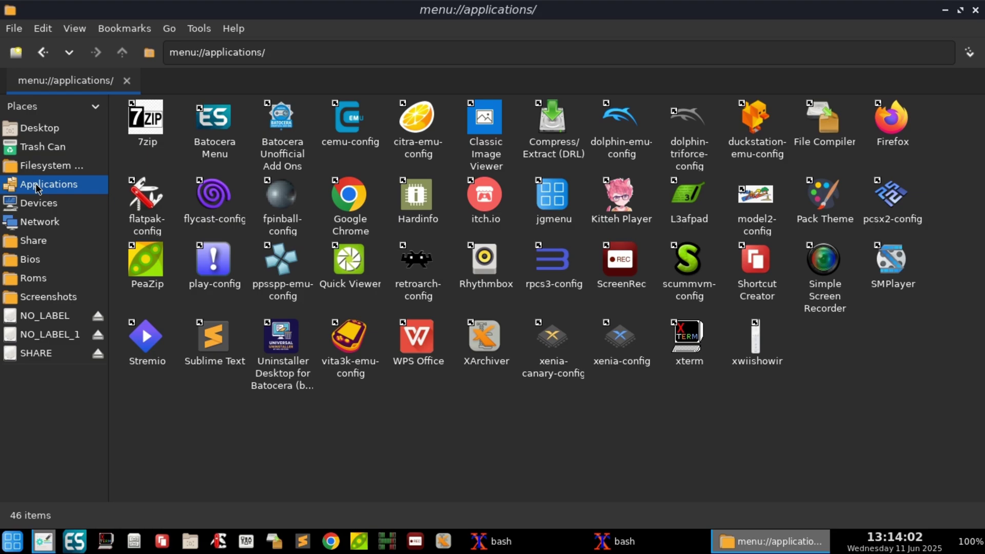
pyautogui.doubleClick(689, 347)
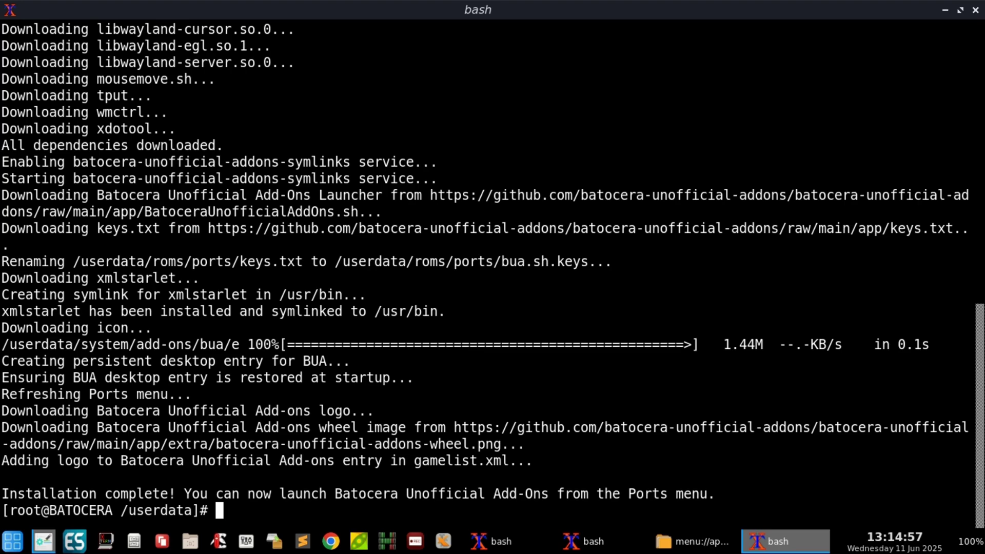
# Step: Exit the terminal session and close the file manager window
pyautogui.write("exit'")
pyautogui.press('BackSpace')
pyautogui.press('Return')
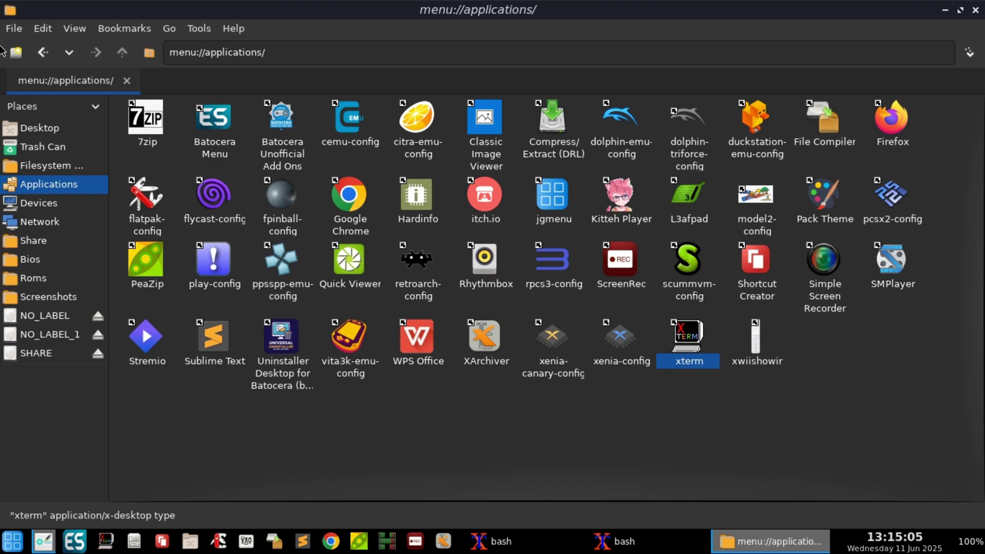
pyautogui.click(13, 28)
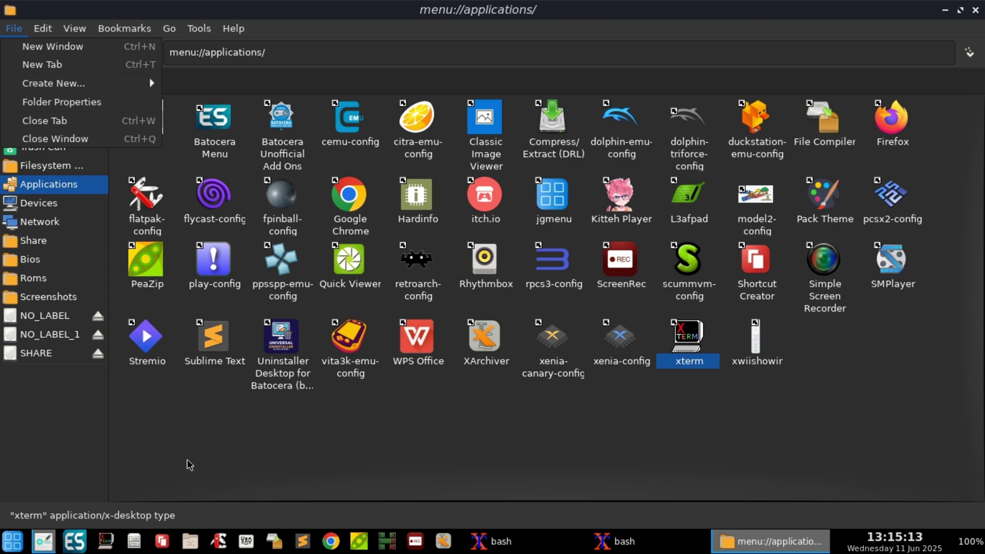
pyautogui.hotkey('ctrl', 'q')
# Step: Launch the Batocera Unofficial Add-Ons Installer from Ports and open its Game Utilities category
pyautogui.press('Return')
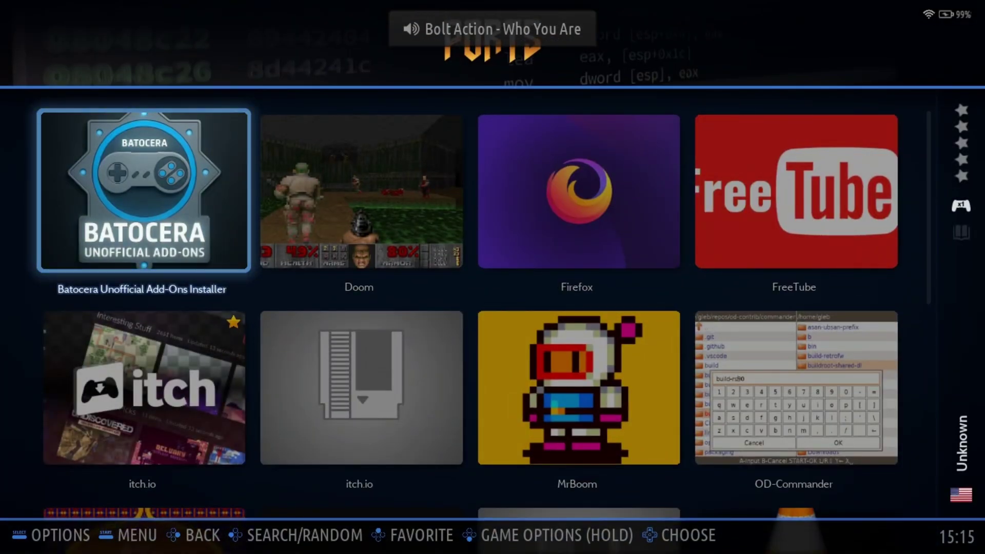
pyautogui.press('Return')
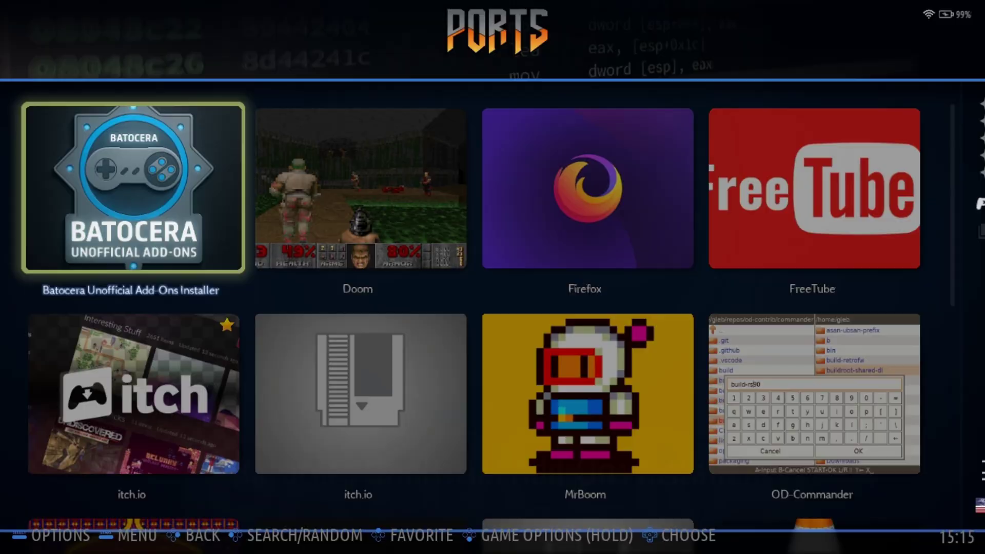
pyautogui.press('Down')
pyautogui.press('Down')
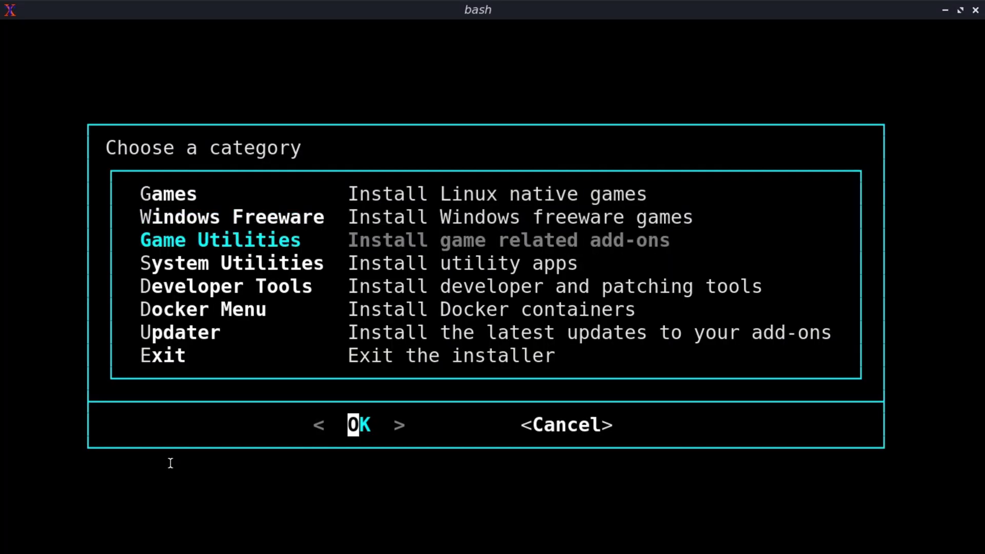
pyautogui.press('Return')
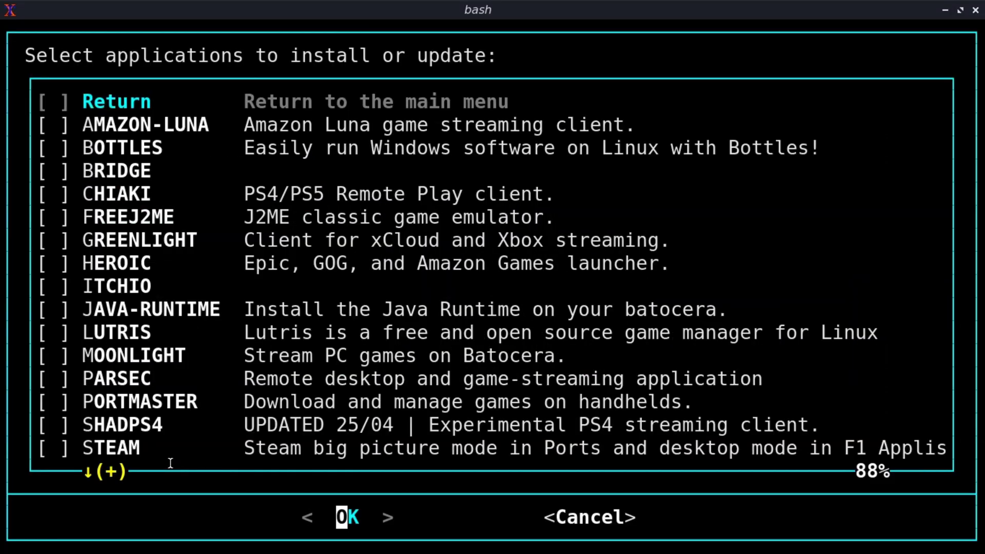
# Step: Select ITCHIO in the Game Utilities application list and install it
pyautogui.press('Down')
pyautogui.press('Down')
pyautogui.press('Down')
pyautogui.press('Down')
pyautogui.press('Down')
pyautogui.press('Down')
pyautogui.press('Down')
pyautogui.press('Down')
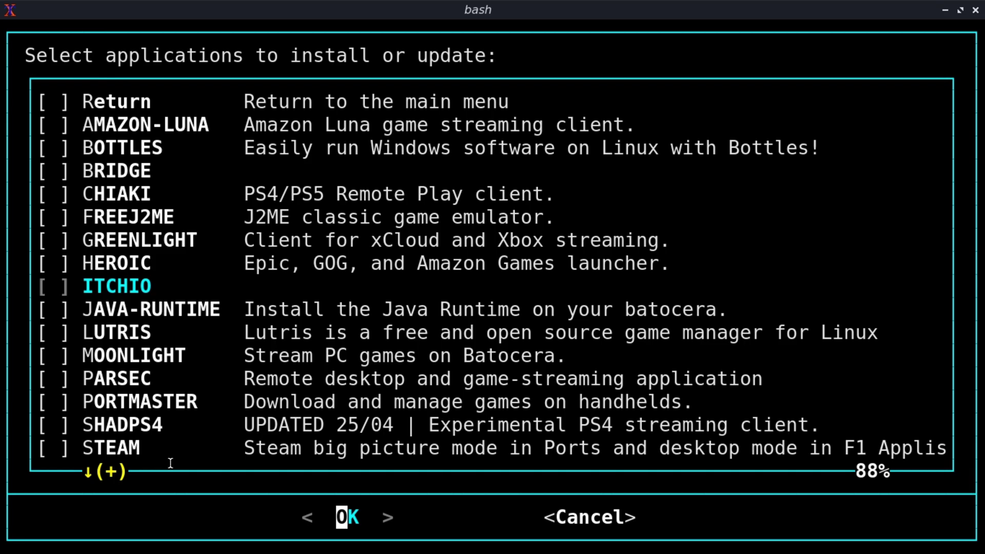
pyautogui.press('space')
pyautogui.press('Return')
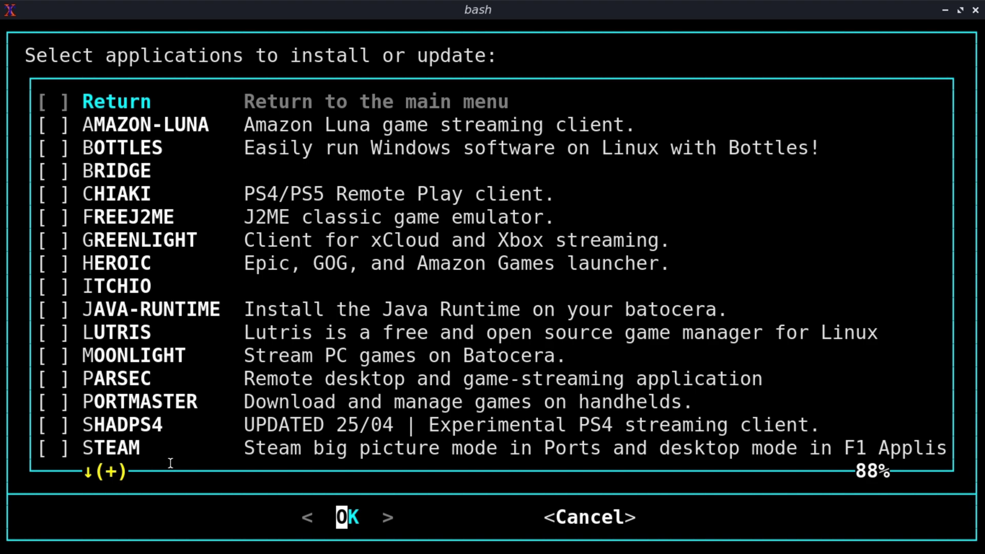
# Step: Return to the installer's category list and exit the add-ons installer
pyautogui.press('space')
pyautogui.press('Return')
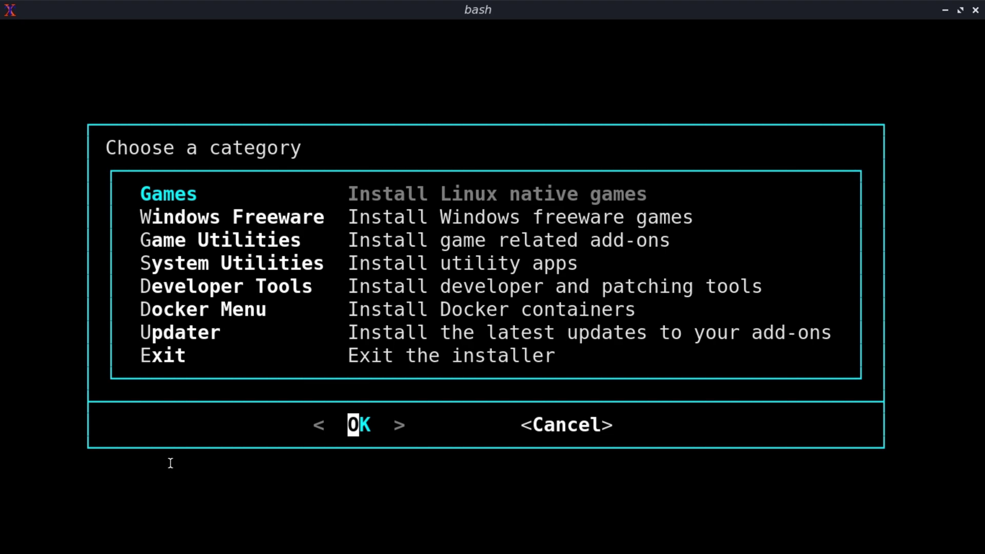
pyautogui.press('Down')
pyautogui.press('Down')
pyautogui.press('Down')
pyautogui.press('Down')
pyautogui.press('Down')
pyautogui.press('Down')
pyautogui.press('Down')
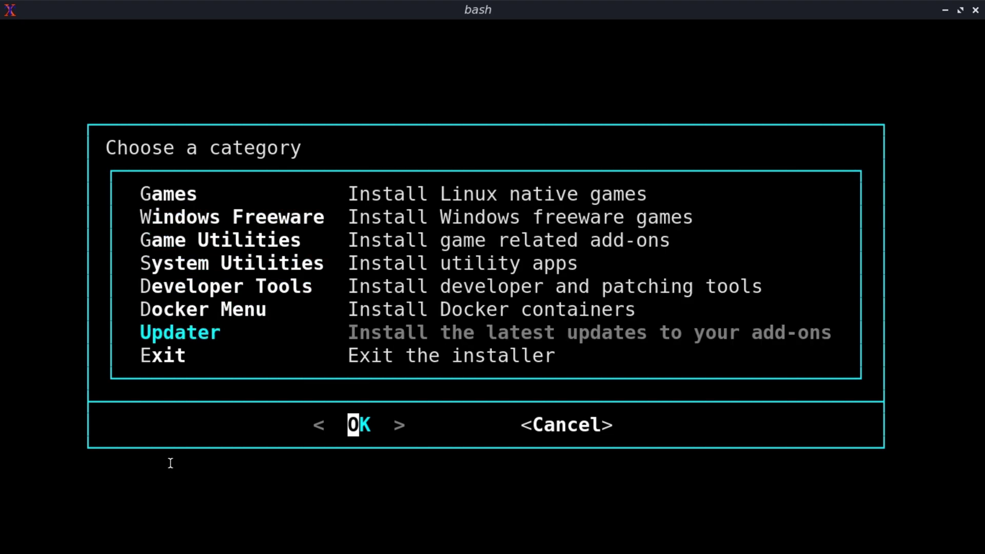
pyautogui.press('Return')
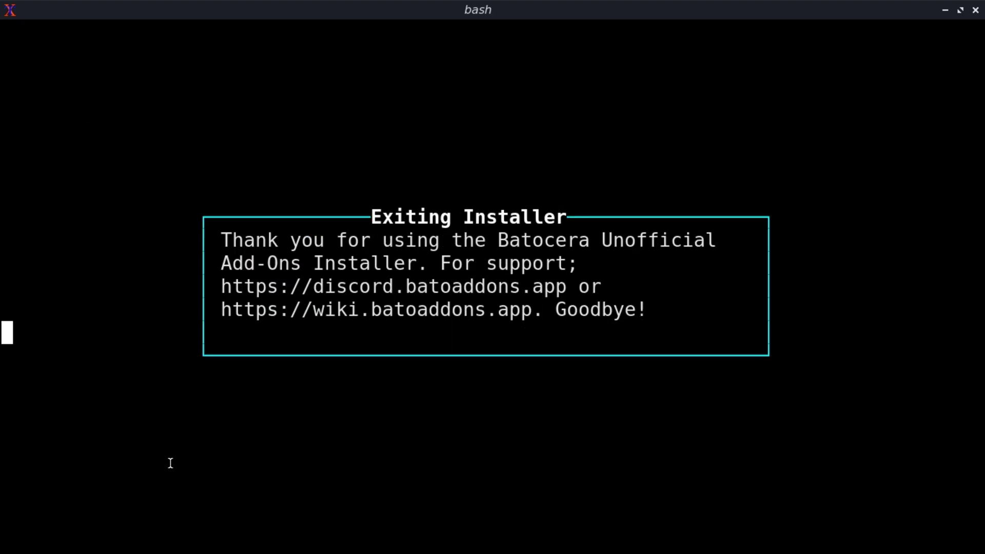
# Step: Leave the Ports game list and refresh the game lists through the main menu's Game Settings
pyautogui.press('BackSpace')
pyautogui.press('Return')
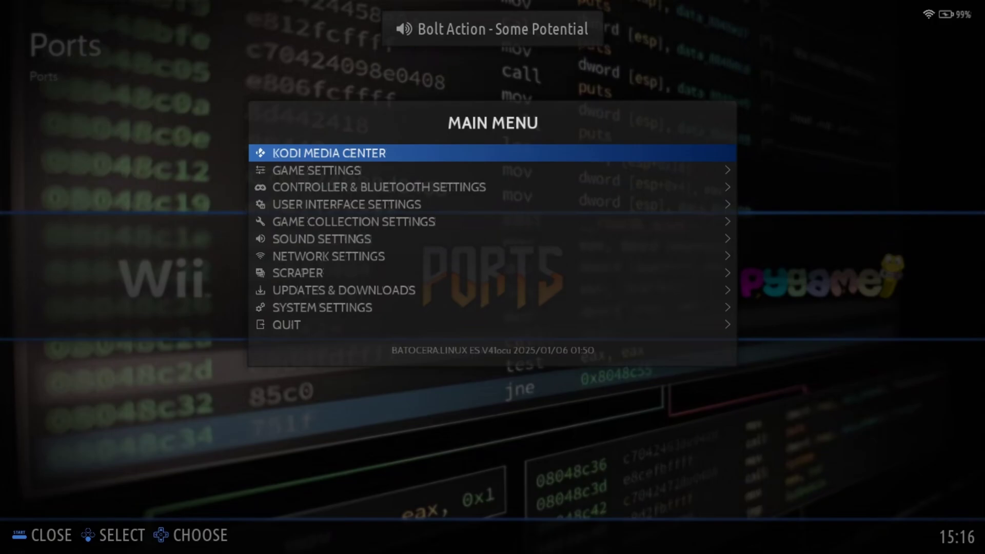
pyautogui.press('Down')
pyautogui.press('Return')
pyautogui.press('Return')
pyautogui.press('Return')
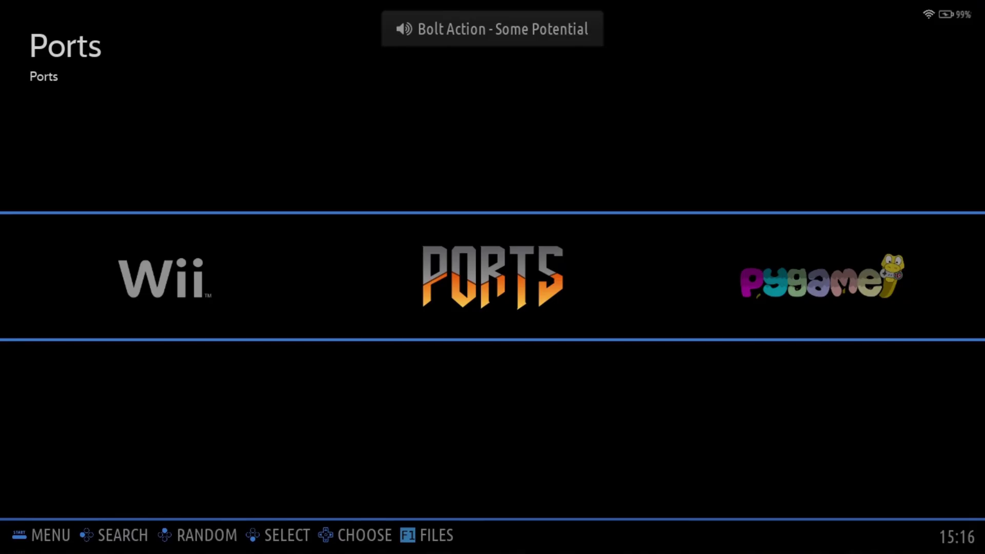
# Step: Open the refreshed Ports collection, launch the favorited itch.io entry and log in with the saved profile
pyautogui.press('Return')
pyautogui.press('Down')
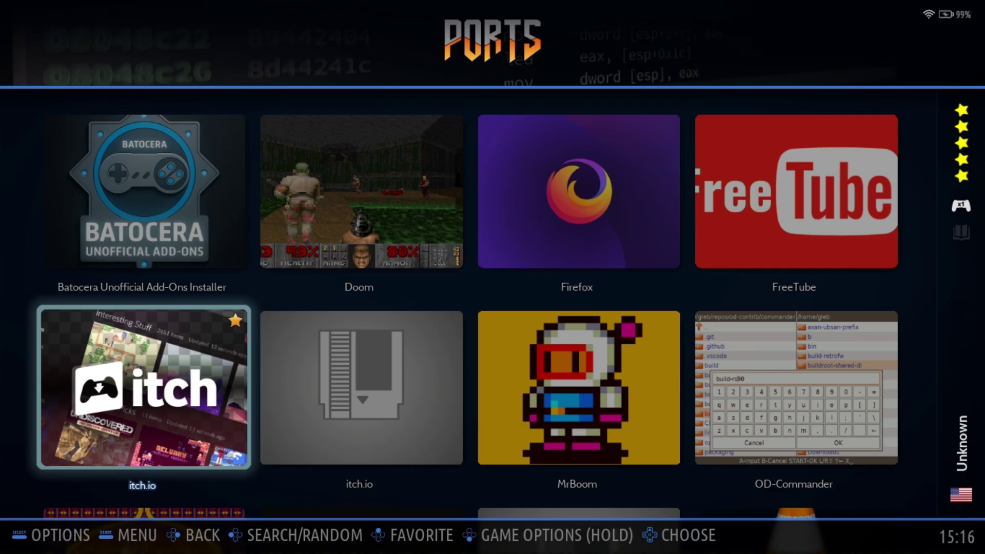
pyautogui.press('Return')
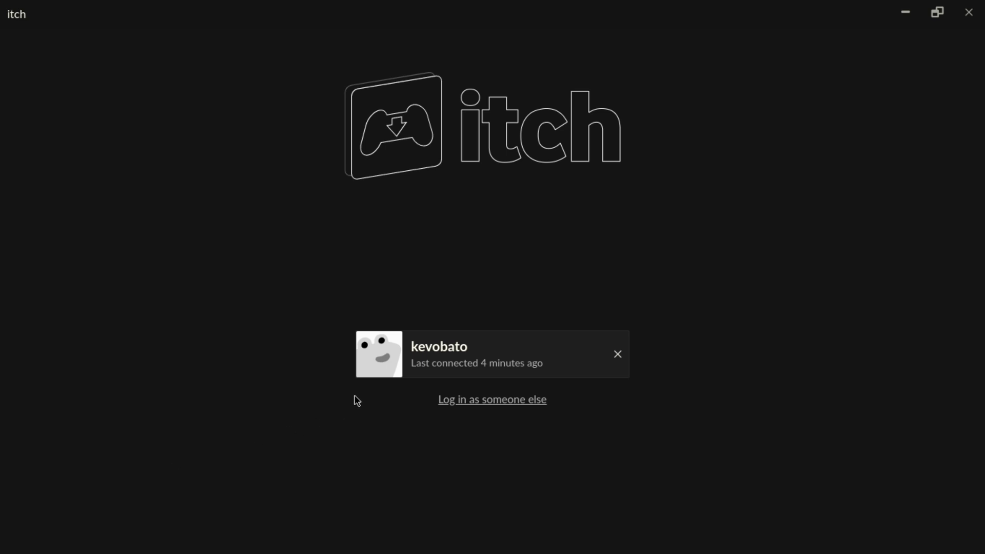
pyautogui.click(437, 354)
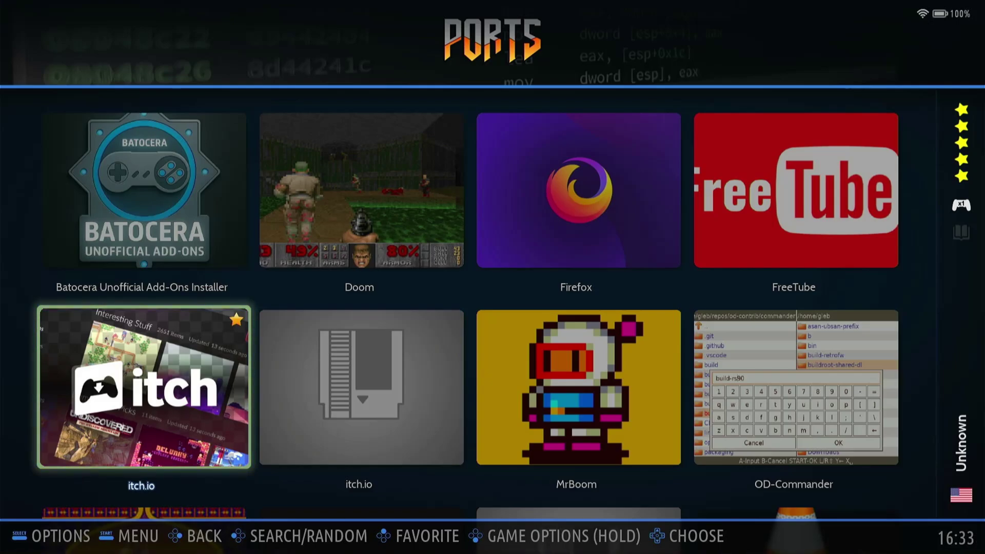
# Step: Launch itch.io from Ports, close its window and switch back to the itch app
pyautogui.press('Return')
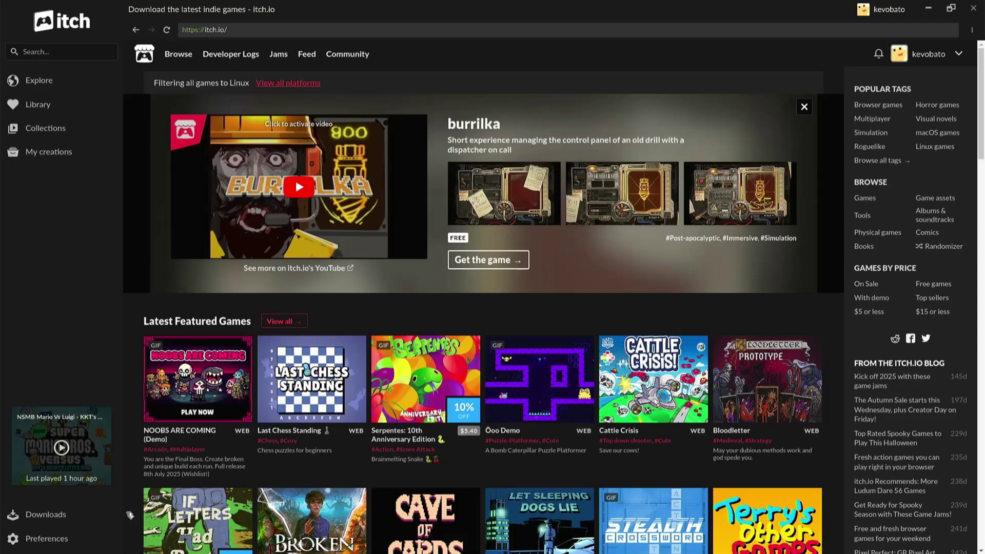
pyautogui.hotkey('alt', 'F4')
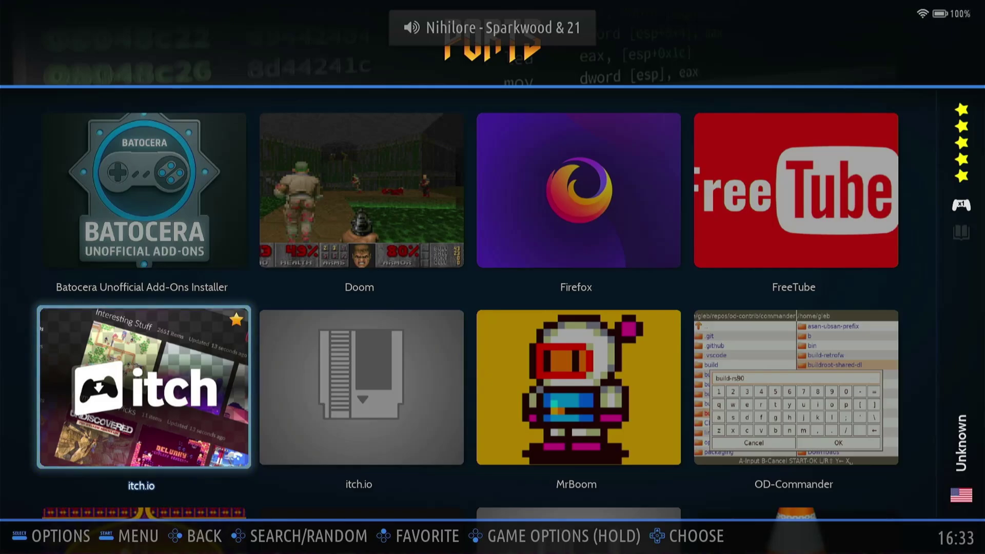
pyautogui.hotkey('alt', 'Tab')
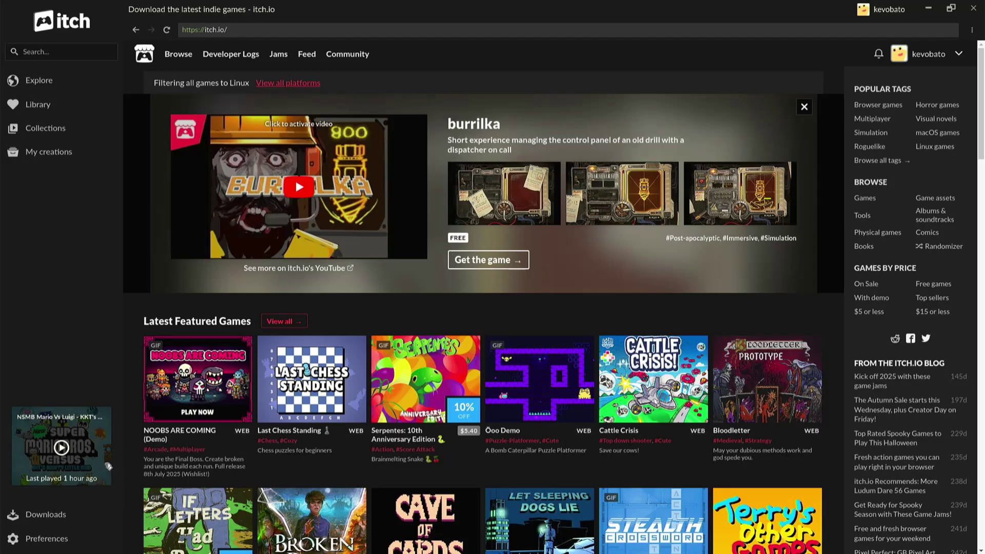
# Step: Disable "Keep app in tray when closing window" in the itch preferences and close the preferences and the app
pyautogui.click(33, 540)
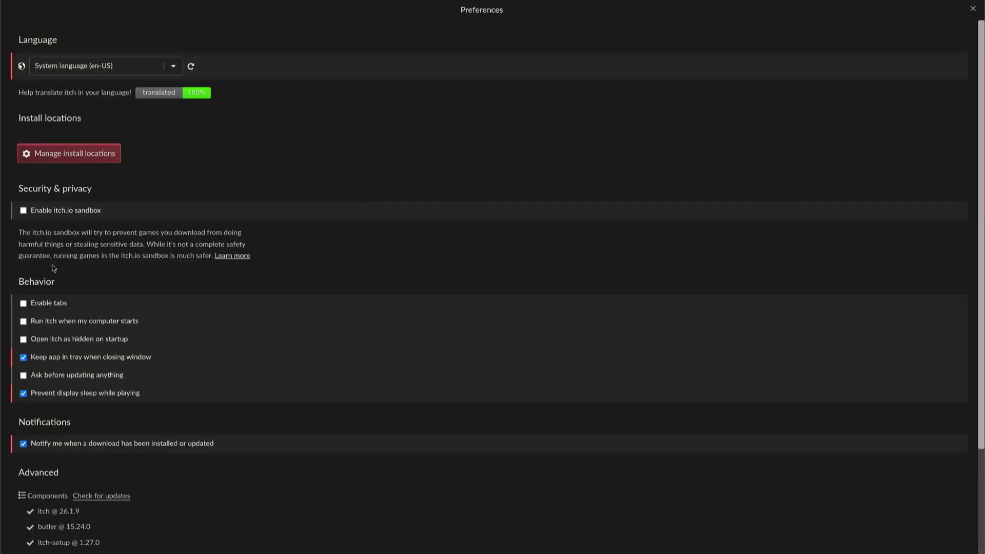
pyautogui.click(23, 357)
pyautogui.click(974, 9)
pyautogui.click(975, 11)
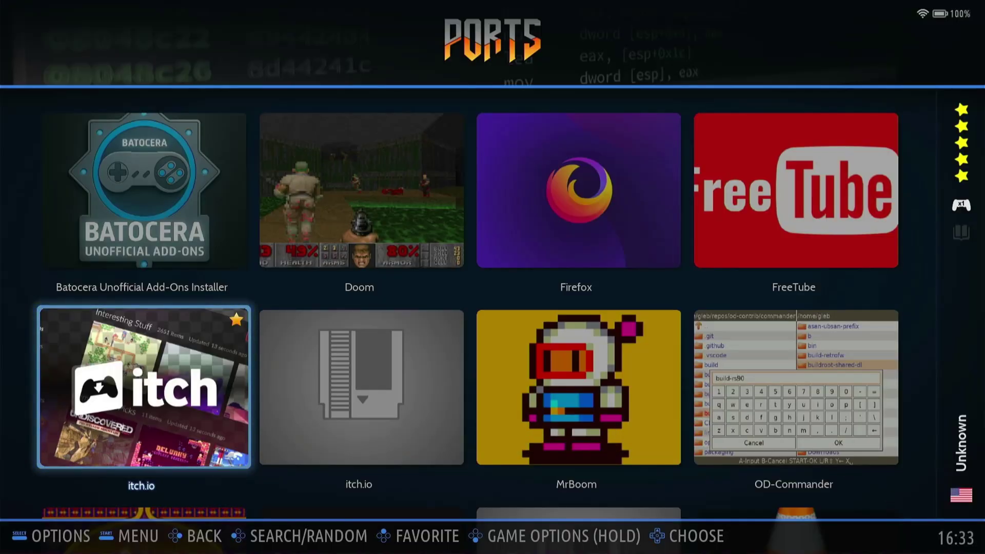
# Step: Relaunch itch.io from Ports and log in with the saved profile, repeating once after closing the app
pyautogui.press('Return')
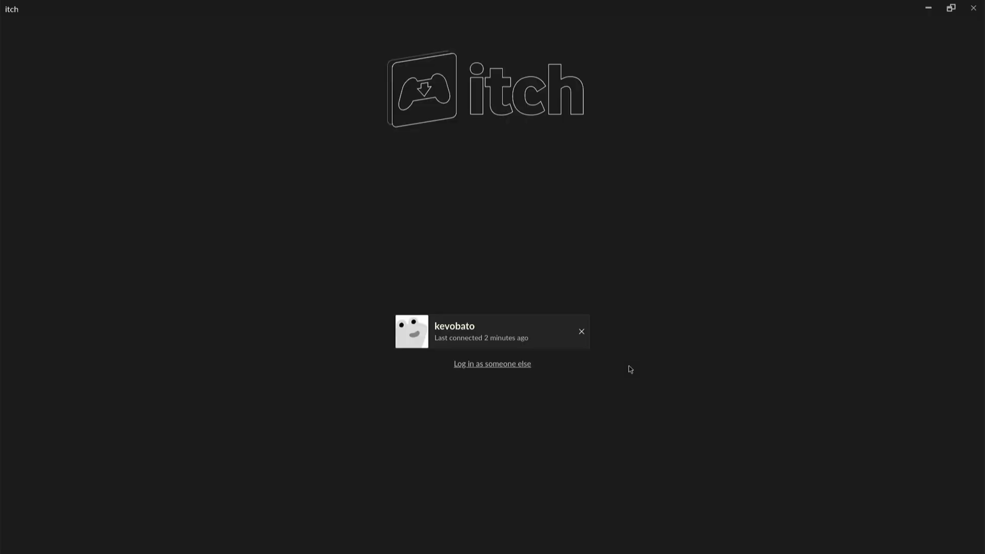
pyautogui.click(403, 336)
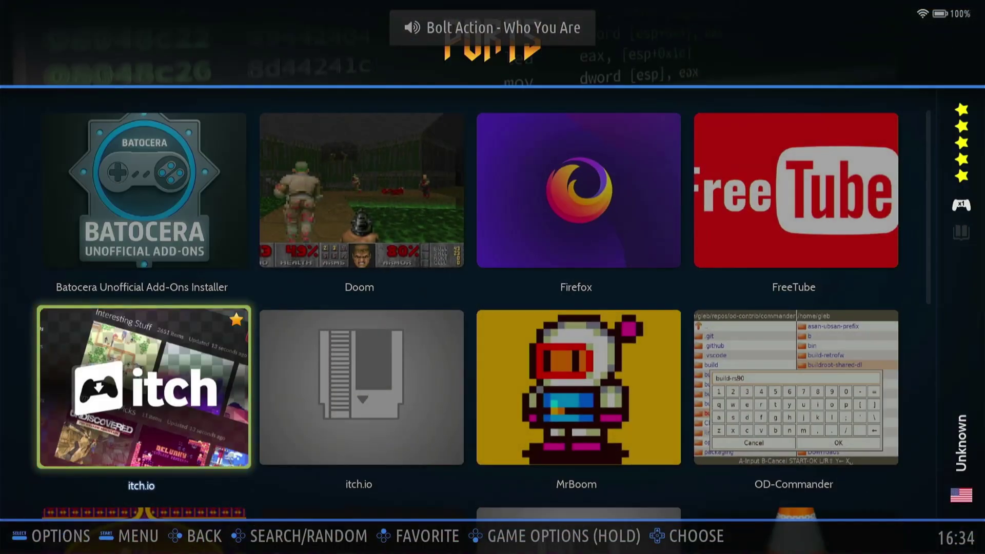
pyautogui.press('Return')
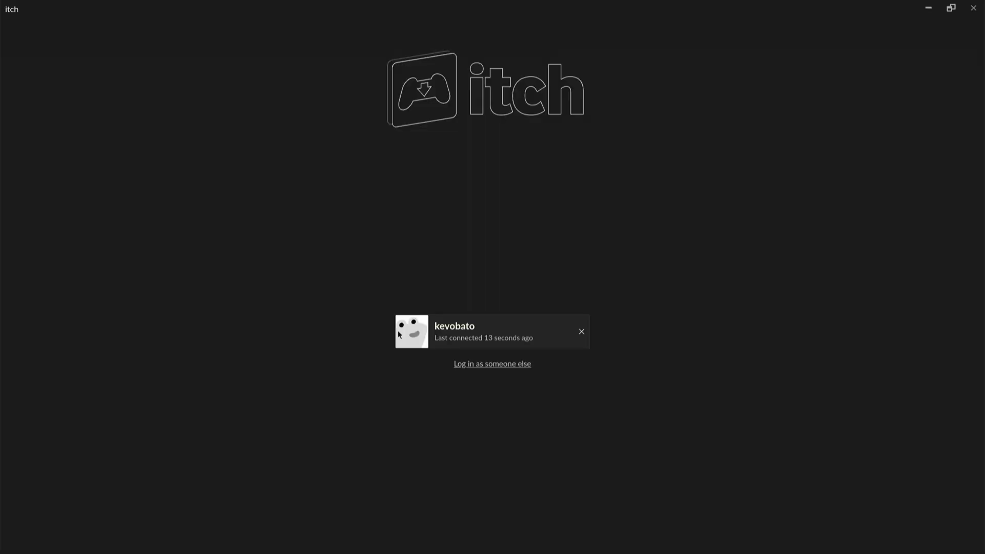
pyautogui.click(400, 335)
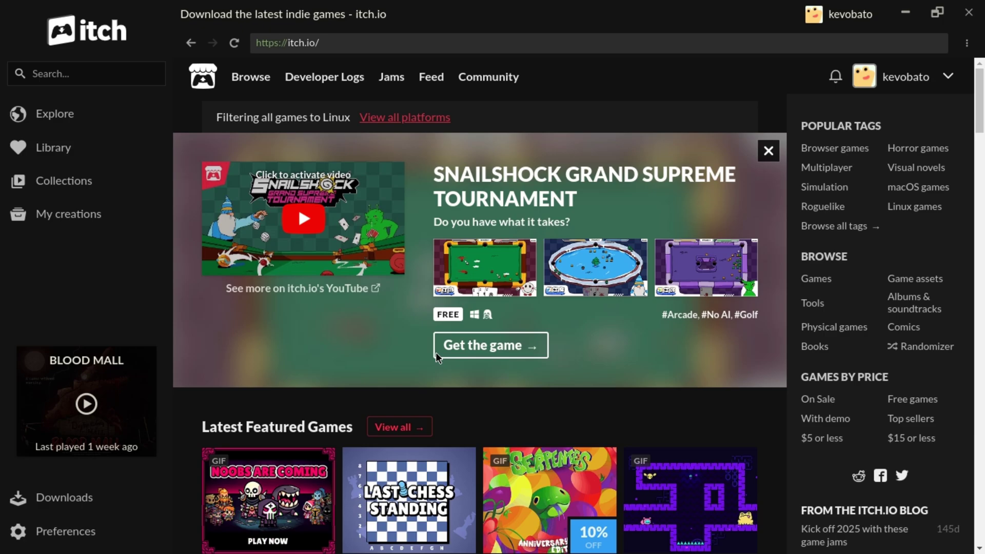
# Step: Open the itch preferences and view the install locations manager
pyautogui.click(69, 532)
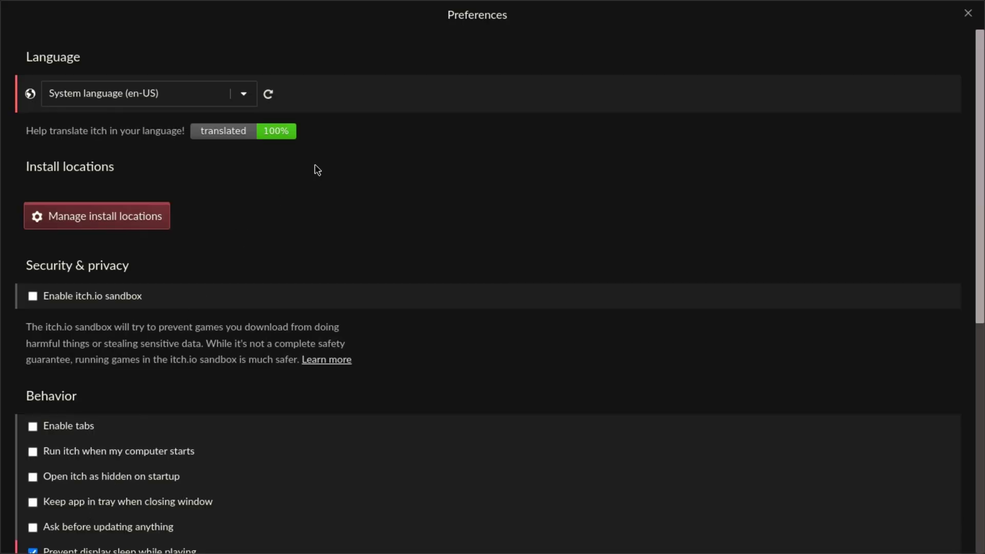
pyautogui.click(127, 209)
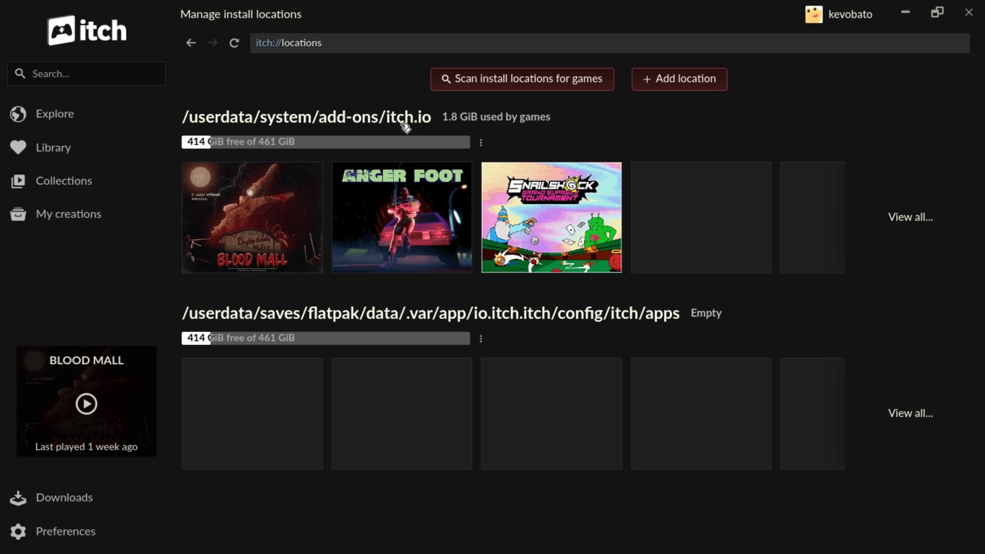
# Step: Return to the Explore page and activate the featured video for the game Pack
pyautogui.click(68, 109)
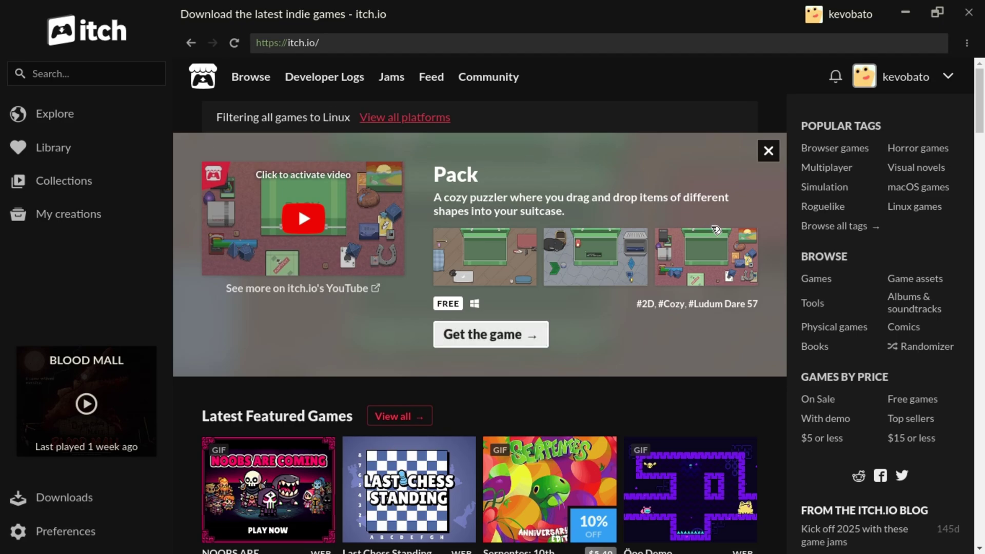
pyautogui.click(361, 276)
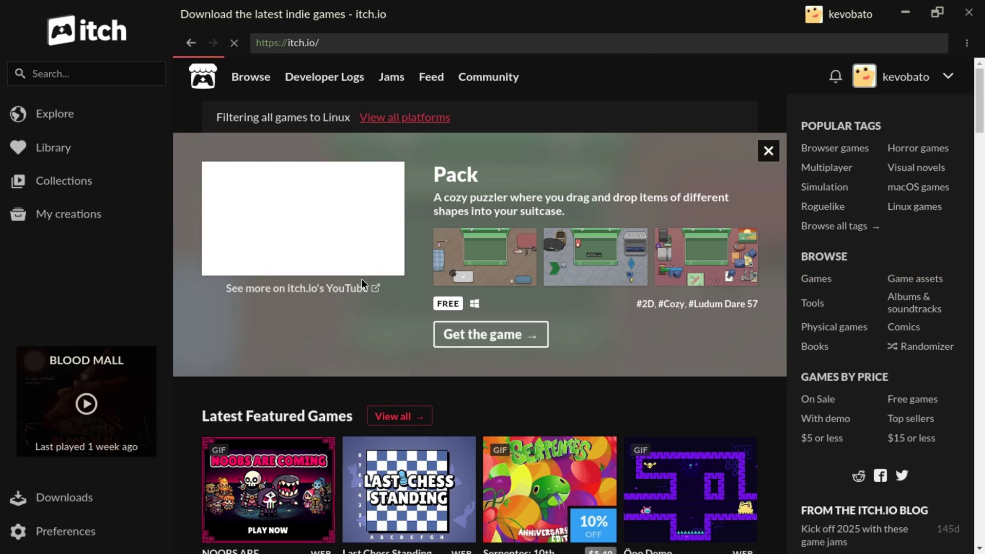
# Step: Open the list of free games from the Explore page and go to the Killer Chat! Expanded Edition [DEMO] page
pyautogui.scroll(-15, 361, 279)
pyautogui.scroll(15, 361, 279)
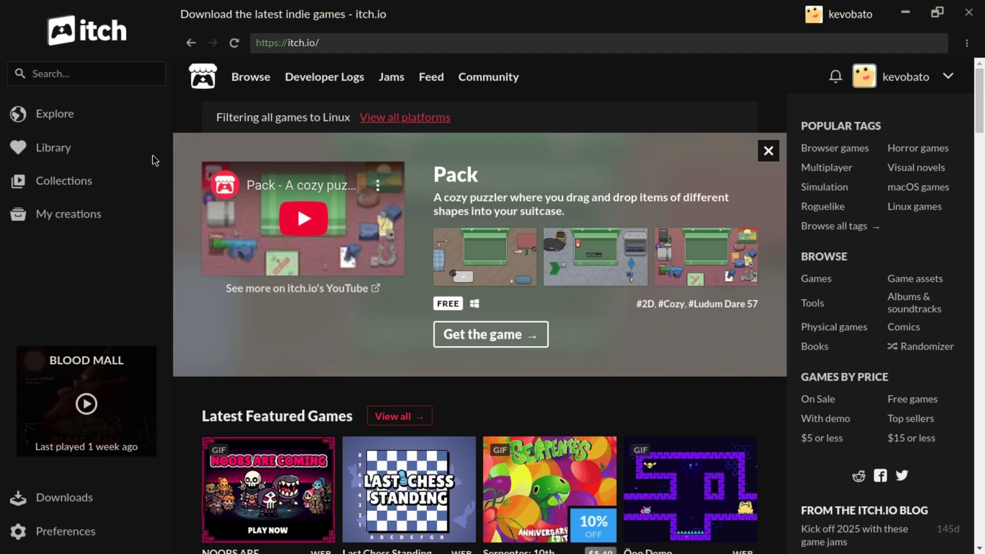
pyautogui.click(897, 402)
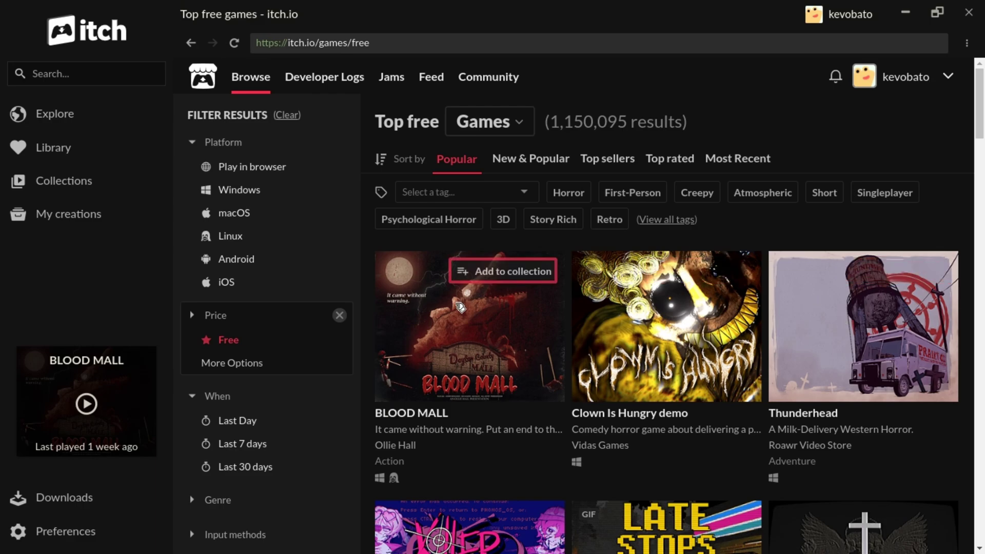
pyautogui.scroll(-10, 660, 285)
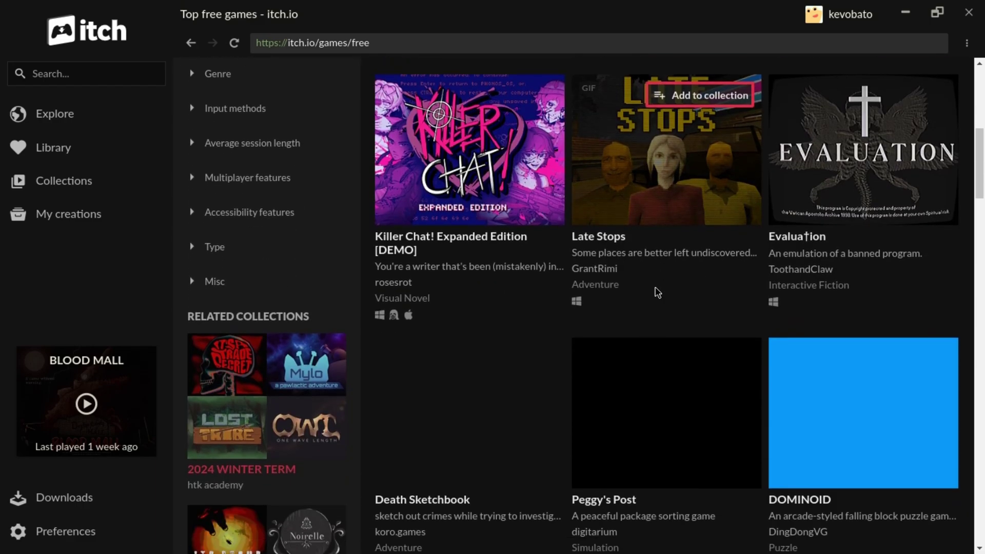
pyautogui.scroll(10, 658, 293)
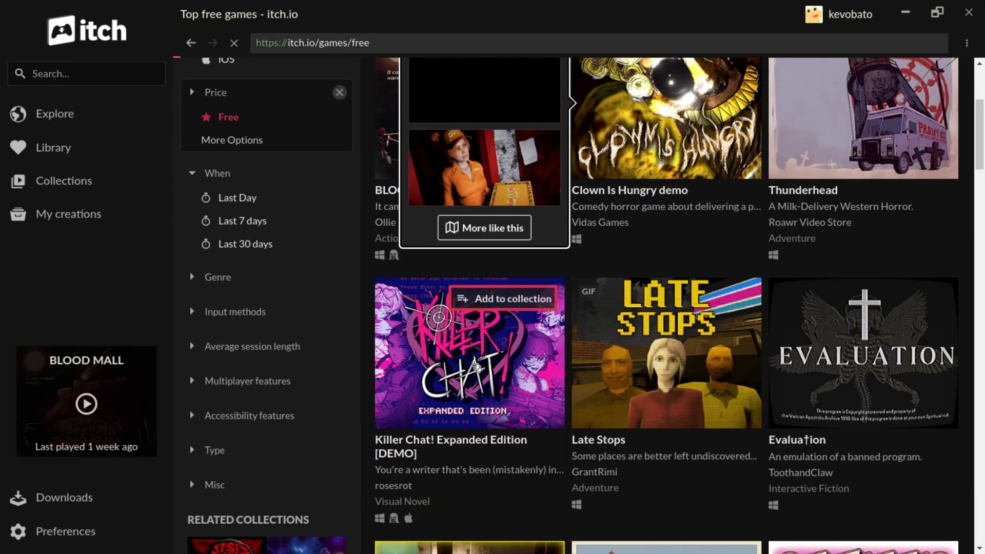
pyautogui.click(425, 361)
pyautogui.scroll(-5, 758, 303)
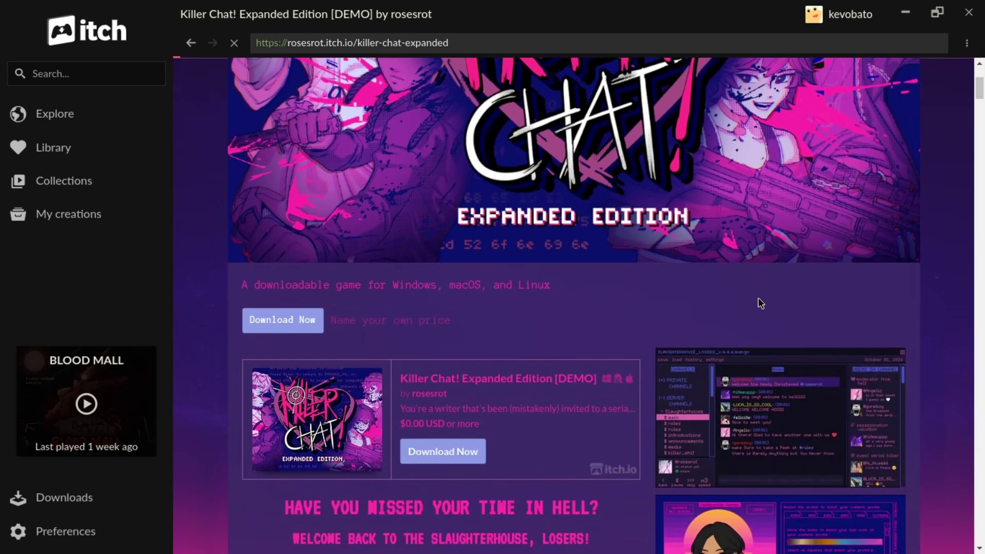
pyautogui.scroll(2, 759, 303)
pyautogui.scroll(-3, 758, 298)
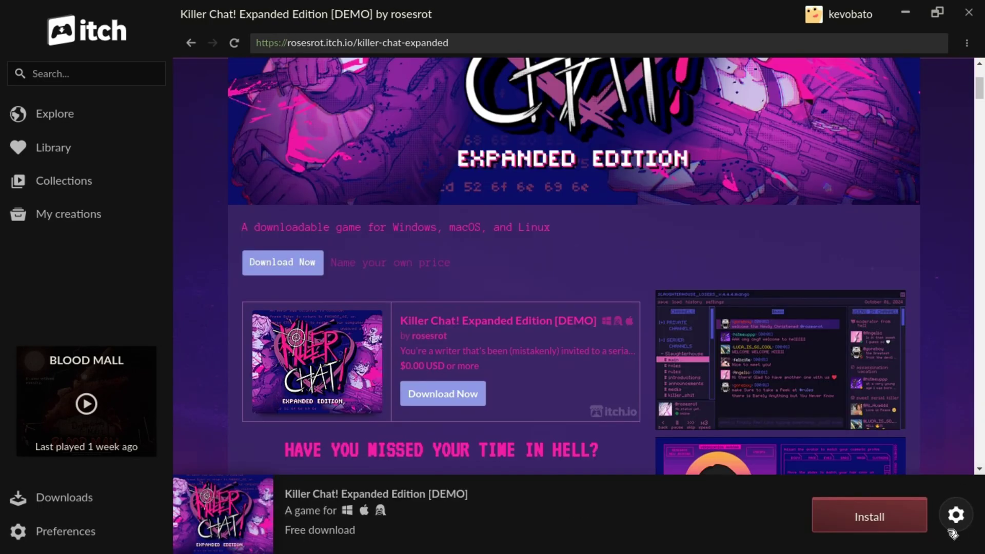
# Step: Install the killer chat expanded win linux build of Killer Chat! to /userdata/system/add-ons/itch.io
pyautogui.click(908, 523)
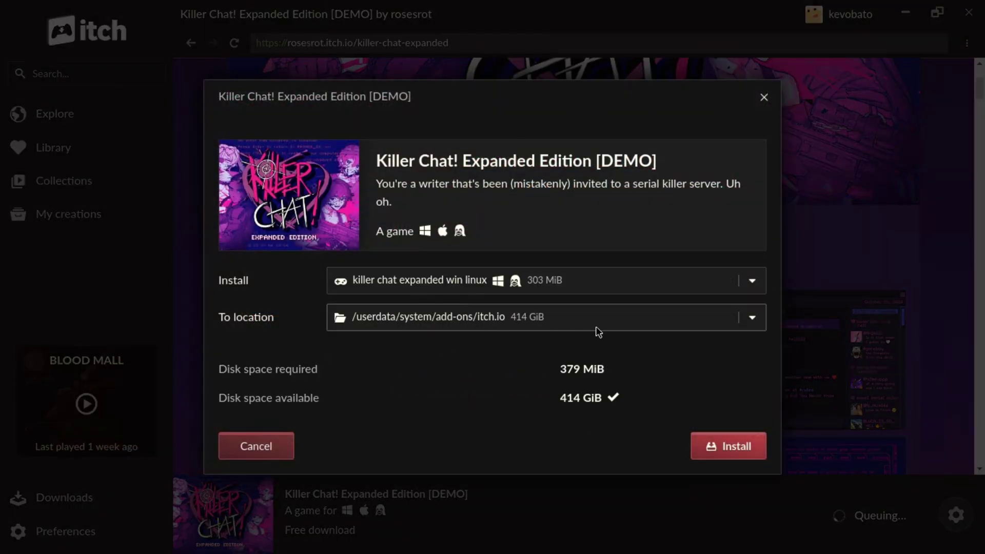
pyautogui.click(697, 322)
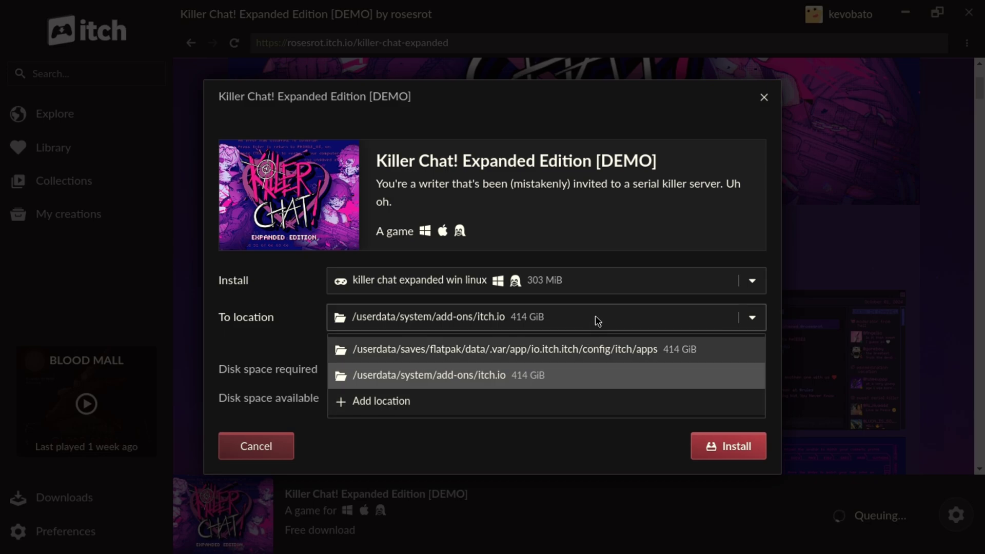
pyautogui.click(646, 317)
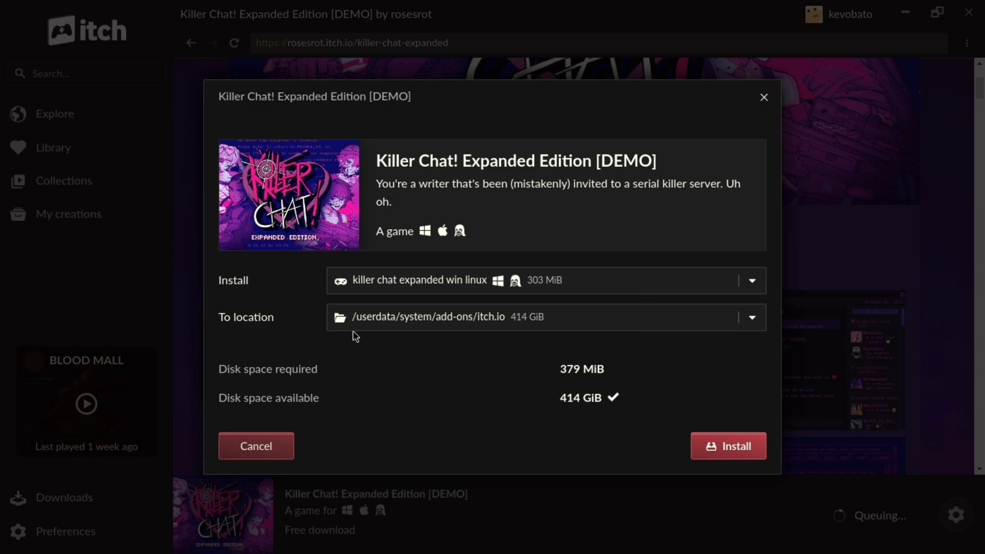
pyautogui.click(595, 285)
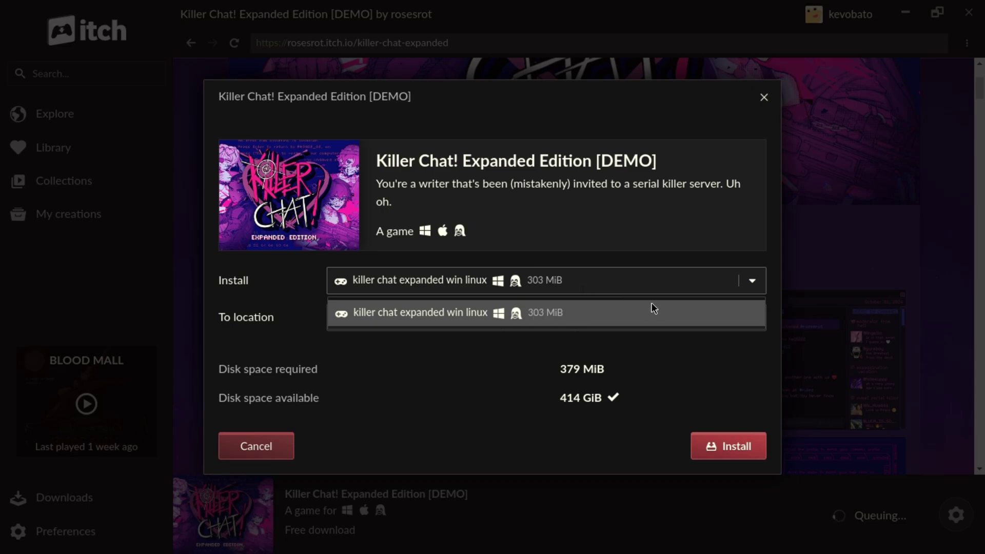
pyautogui.click(667, 293)
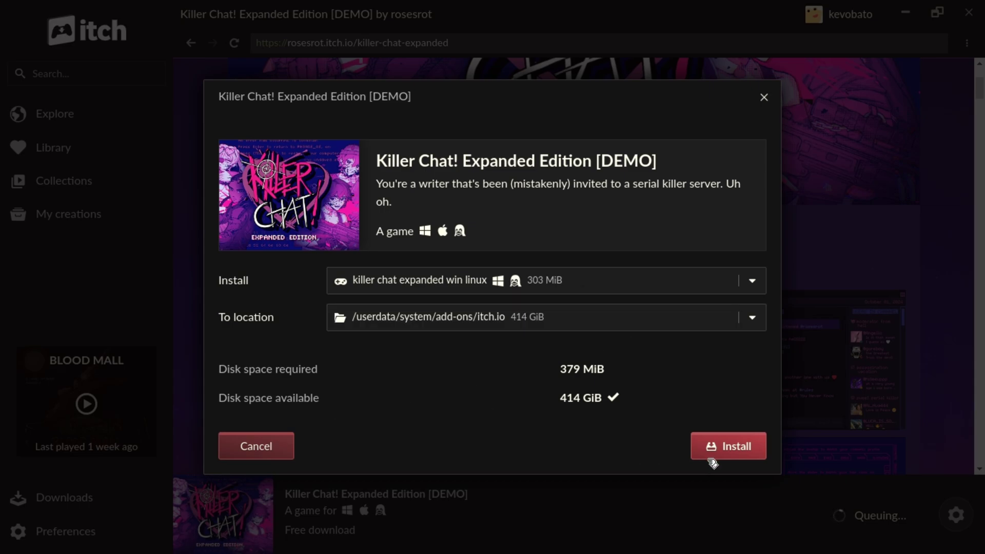
pyautogui.click(725, 454)
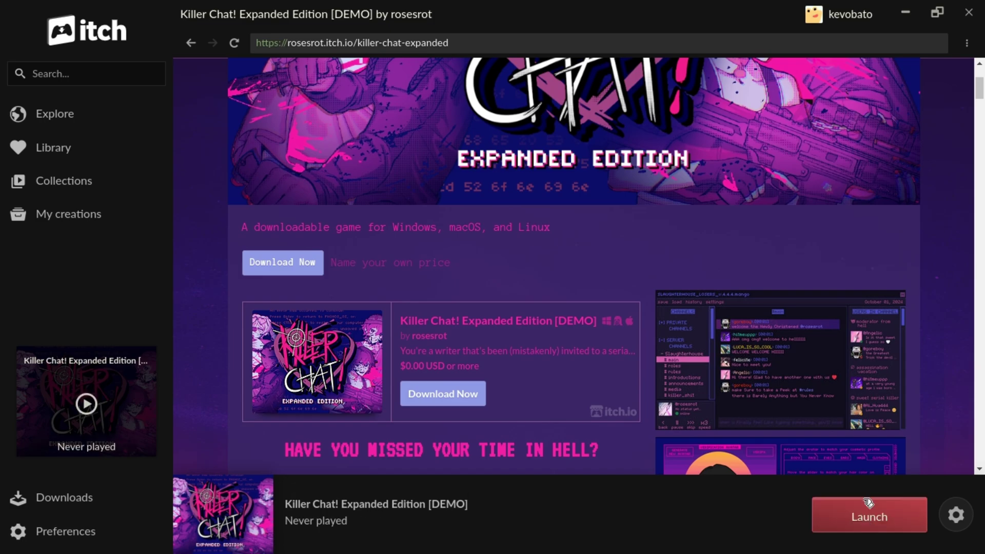
# Step: Launch Killer Chat! through KillerChat!_DEMO.sh and start a new game from its main menu
pyautogui.click(884, 518)
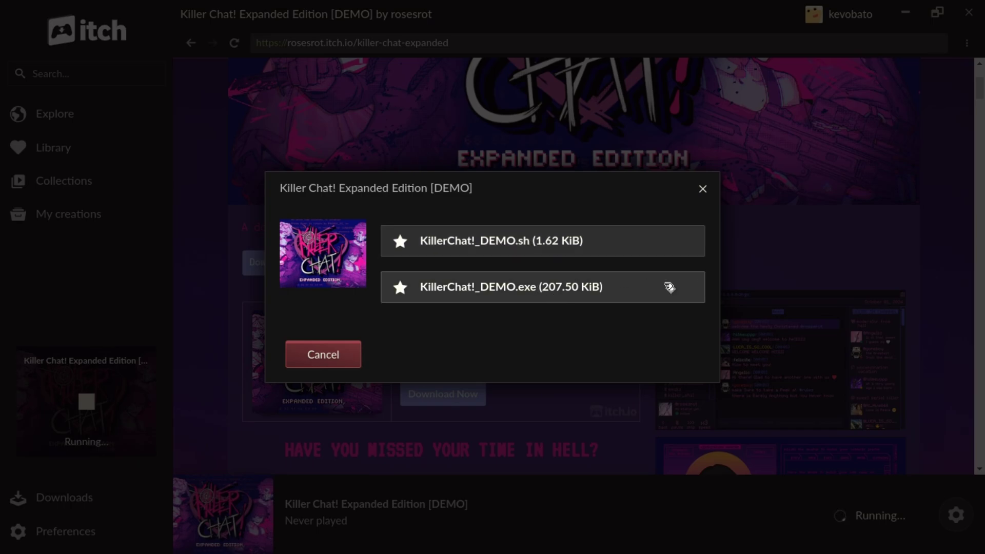
pyautogui.click(591, 245)
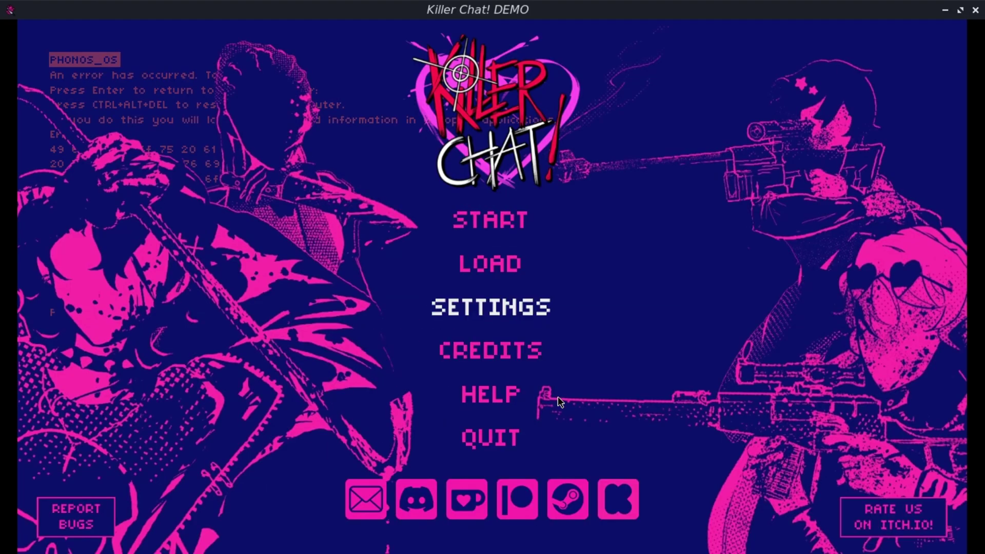
pyautogui.press('Up')
pyautogui.press('Up')
pyautogui.press('Return')
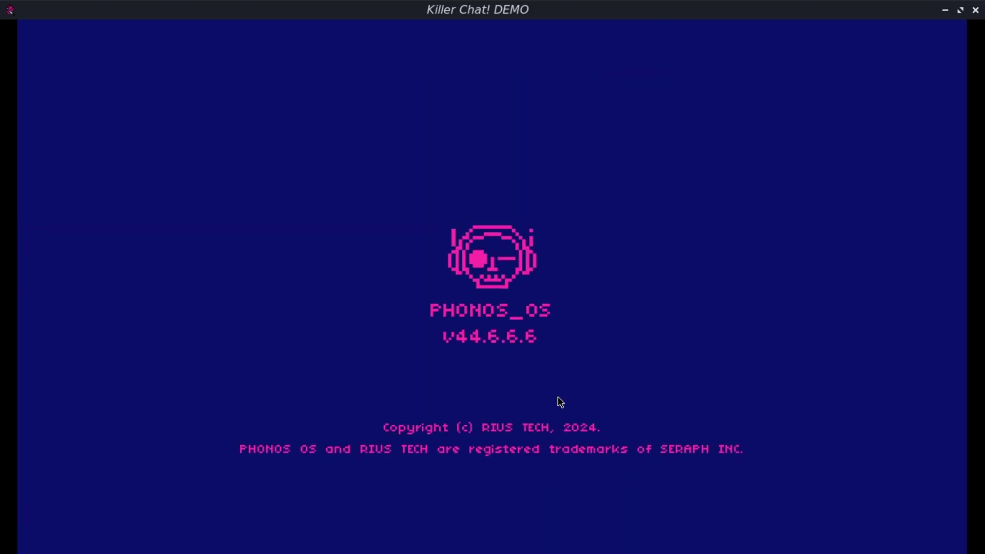
pyautogui.press('Left')
pyautogui.press('Return')
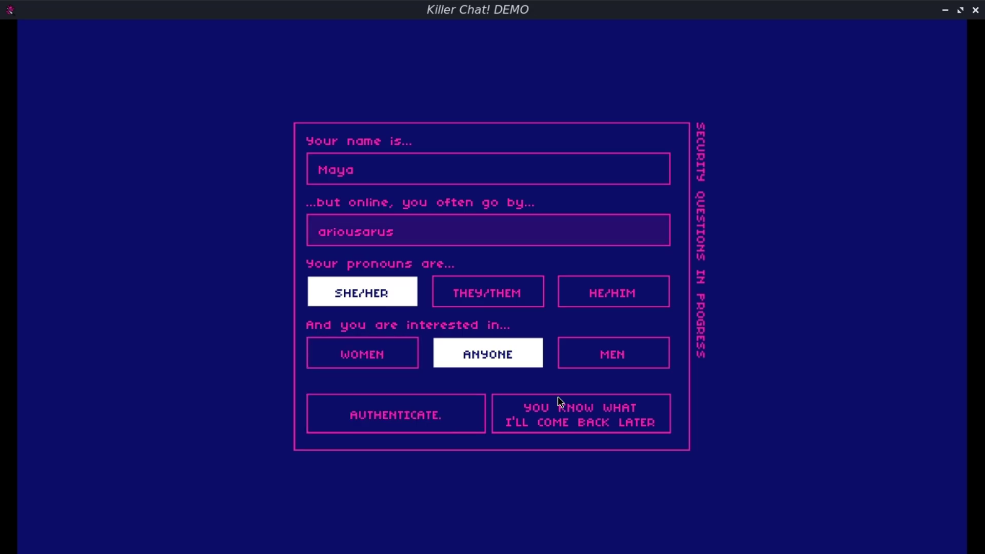
# Step: Quit the Killer Chat! demo from the security questions form and return to the itch app
pyautogui.hotkey('alt', 'Tab')
pyautogui.hotkey('alt', 'Tab')
pyautogui.hotkey('alt', 'F4')
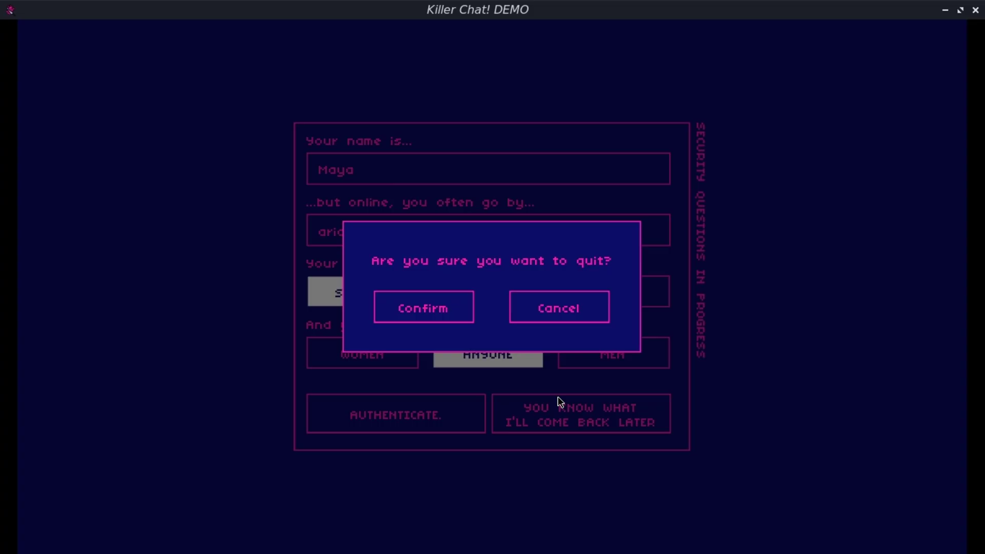
pyautogui.press('Return')
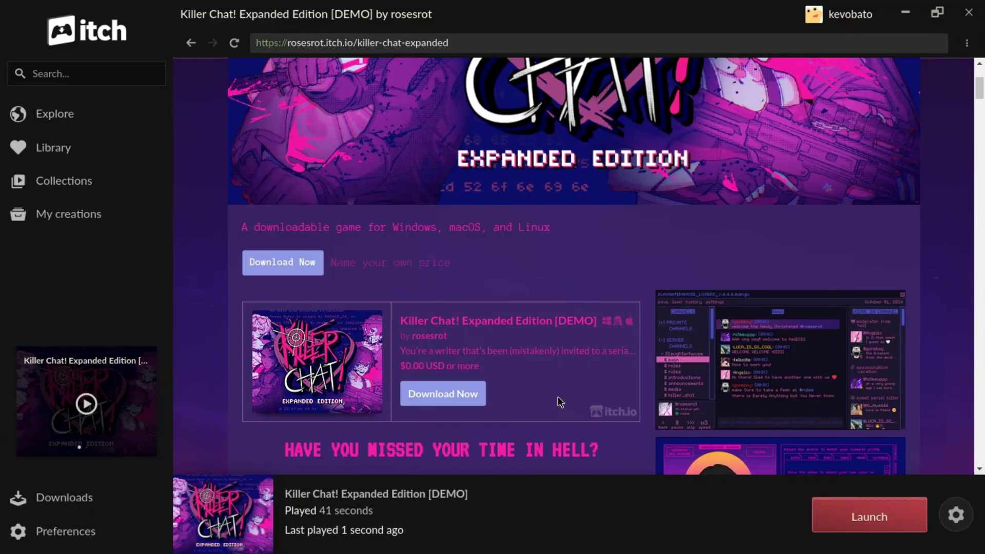
# Step: Return to the Explore page, browse the free games and open the BANISH game page
pyautogui.click(49, 115)
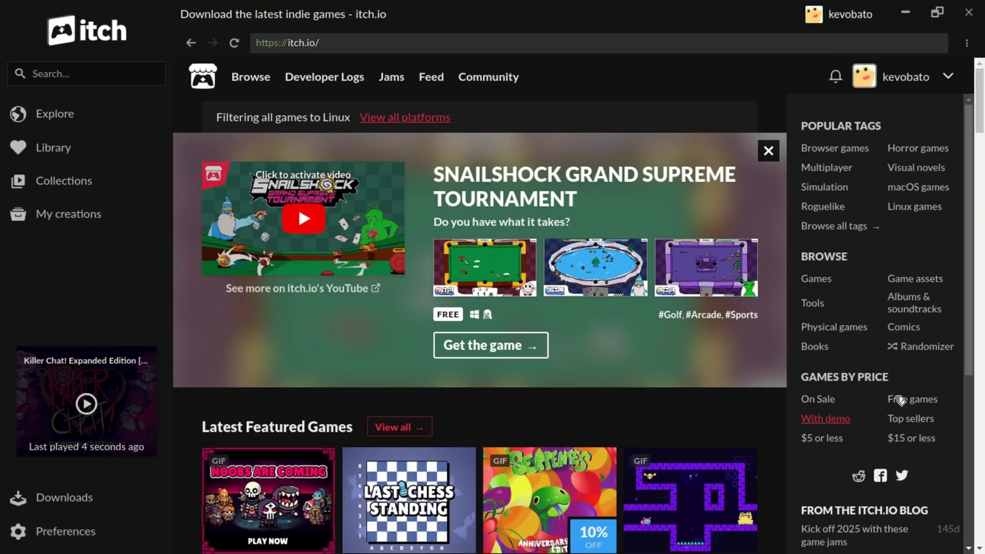
pyautogui.click(903, 402)
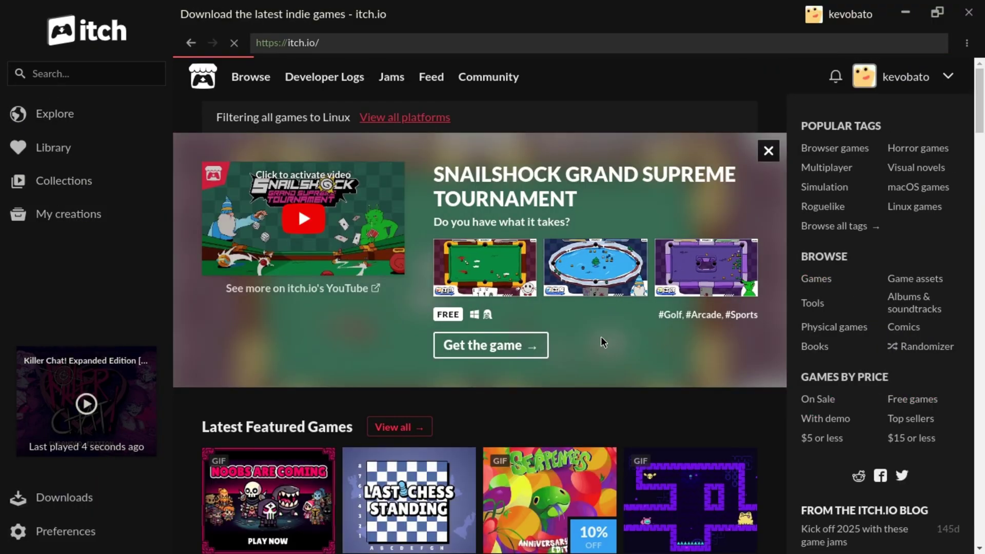
pyautogui.scroll(-15, 691, 328)
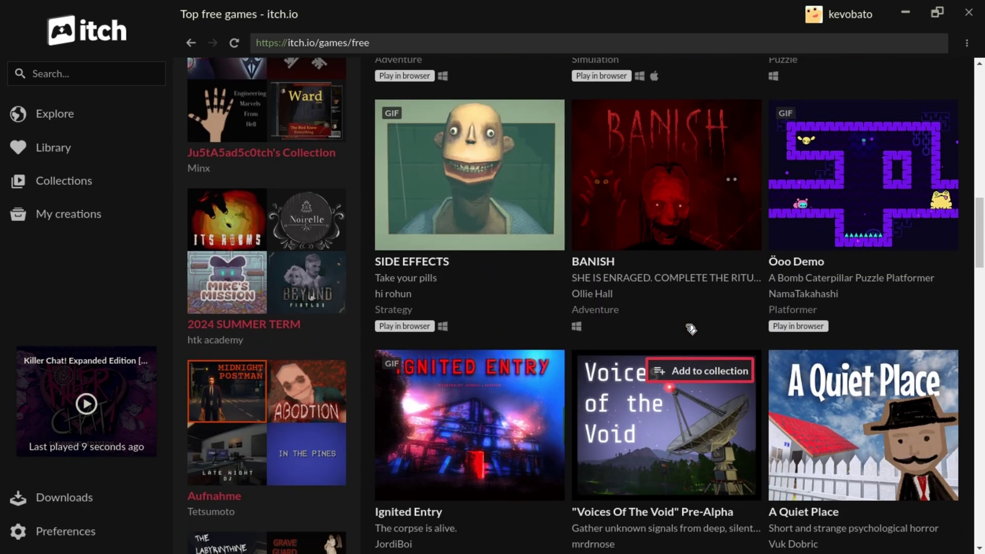
pyautogui.scroll(-3, 688, 318)
pyautogui.scroll(5, 685, 303)
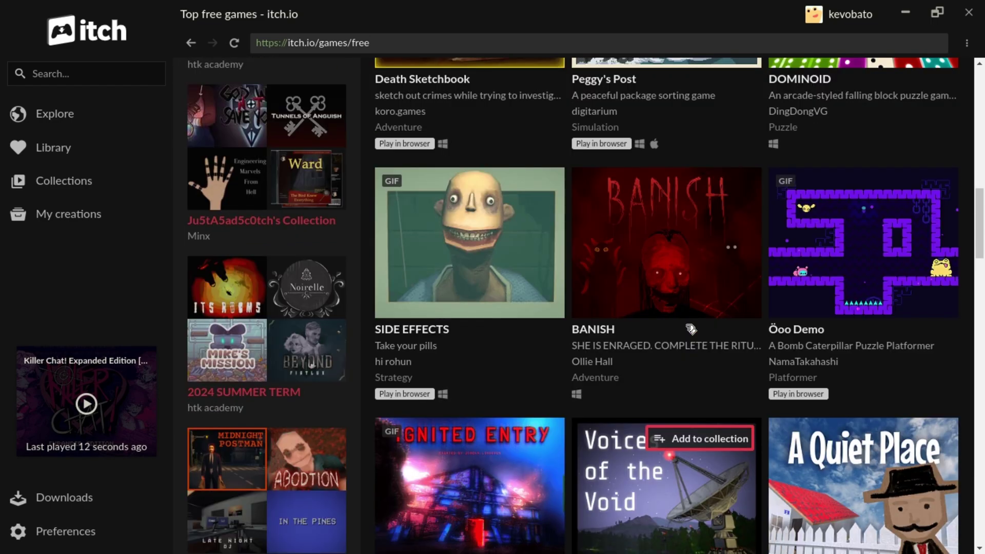
pyautogui.click(683, 294)
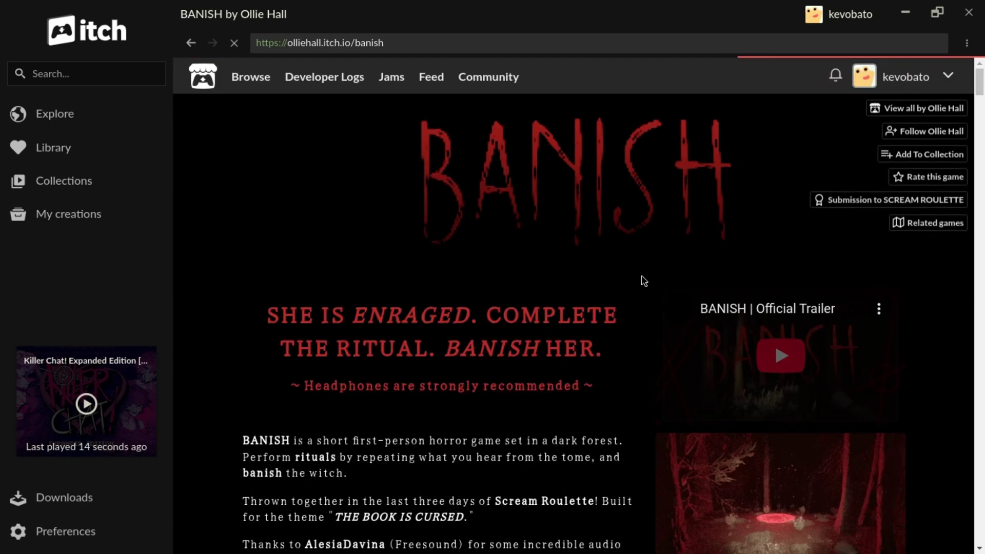
# Step: Install the Windows game BANISH to /userdata/system/add-ons/itch.io and launch it
pyautogui.scroll(-9, 783, 310)
pyautogui.scroll(-8, 783, 311)
pyautogui.click(863, 495)
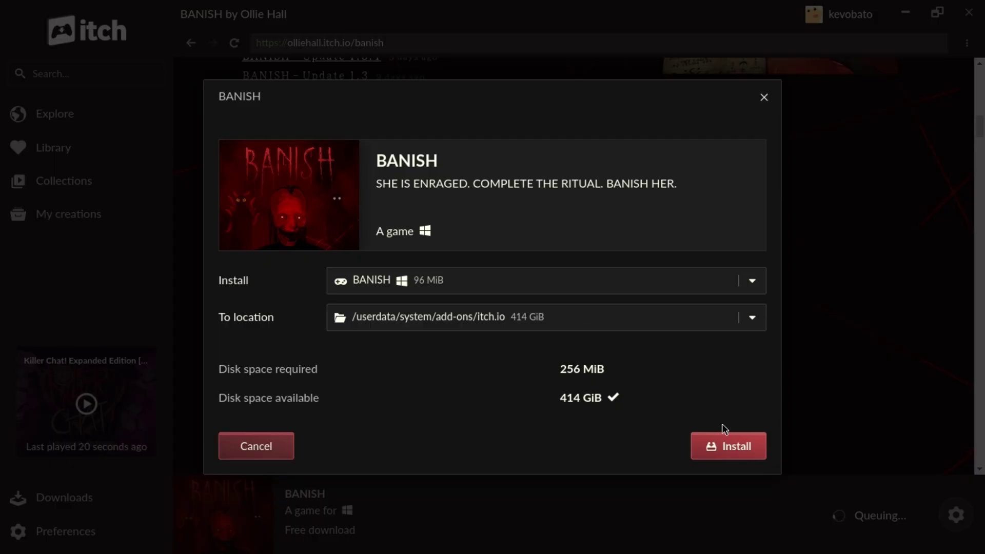
pyautogui.click(729, 444)
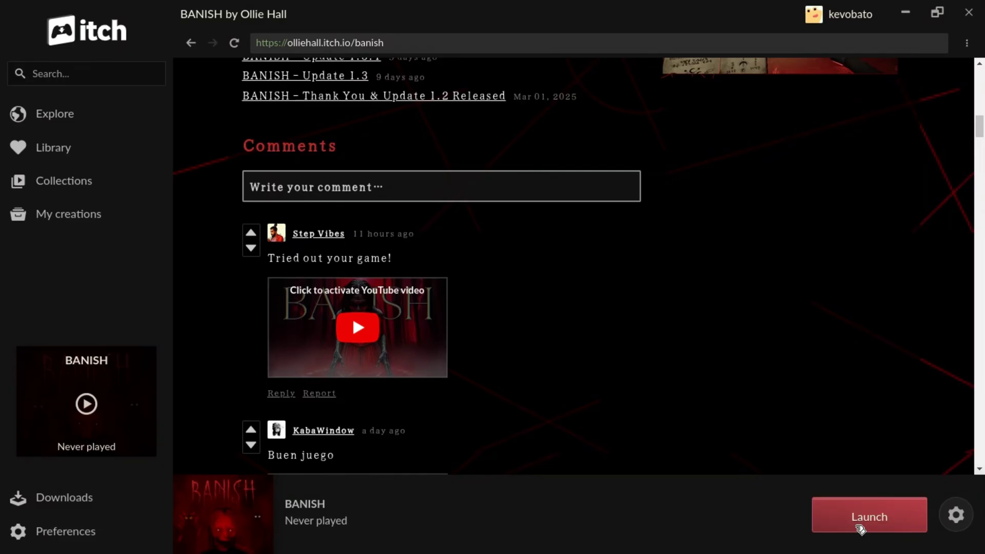
pyautogui.click(868, 515)
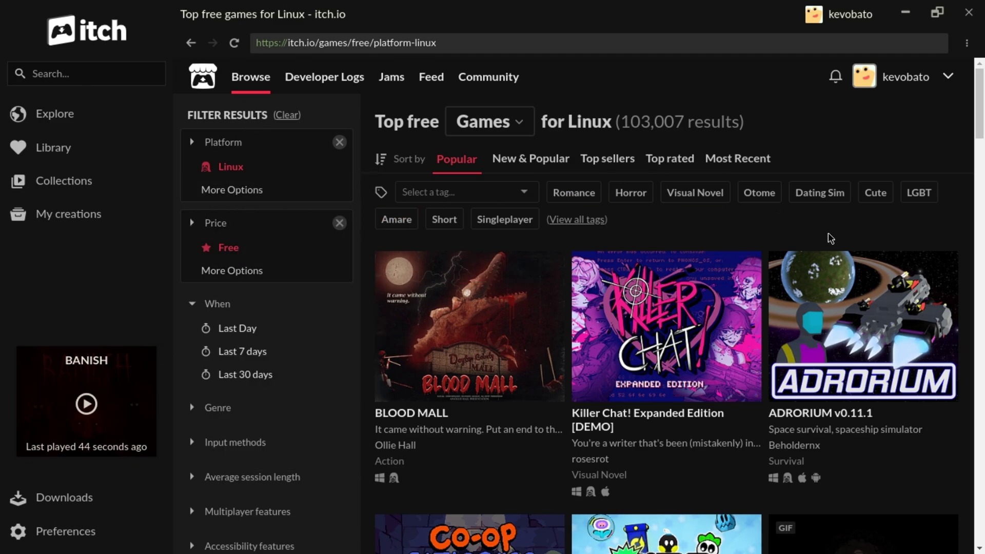
# Step: Open the NSMB Mario Vs Luigi - KKT's Gooffy little Mod (V.1.1.0) page from the free Linux games and view its downloads
pyautogui.scroll(-5, 764, 283)
pyautogui.scroll(2, 766, 285)
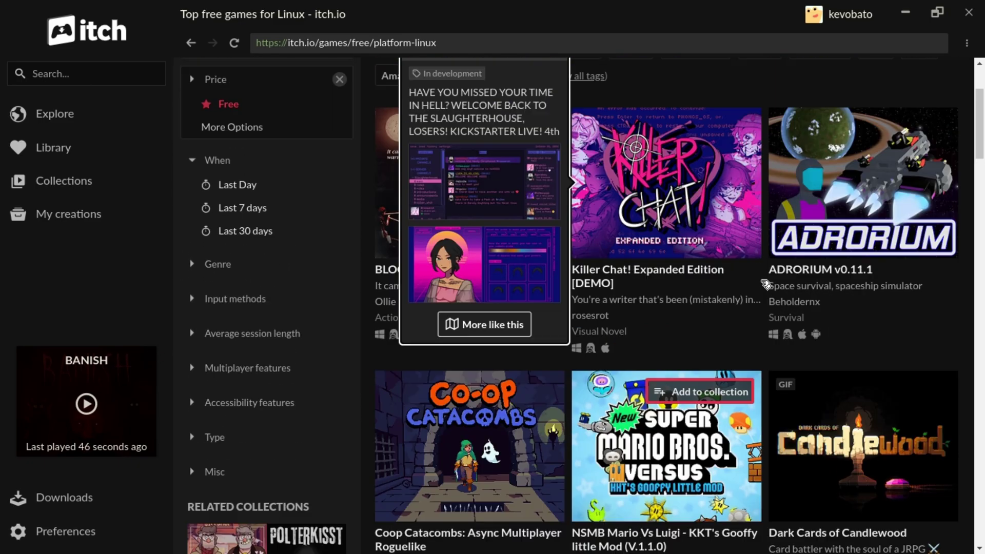
pyautogui.scroll(-3, 766, 285)
pyautogui.click(642, 267)
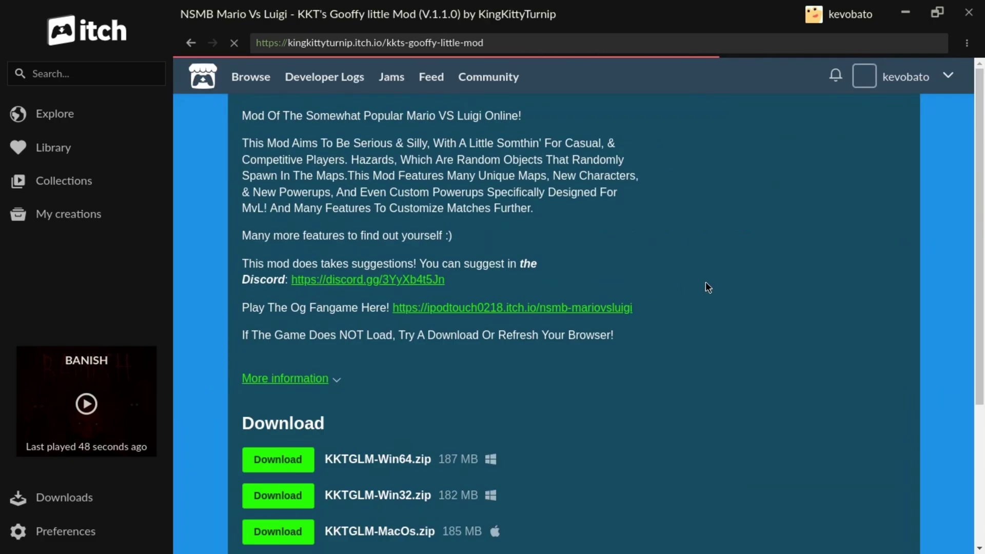
pyautogui.scroll(-1, 490, 287)
pyautogui.scroll(-3, 490, 288)
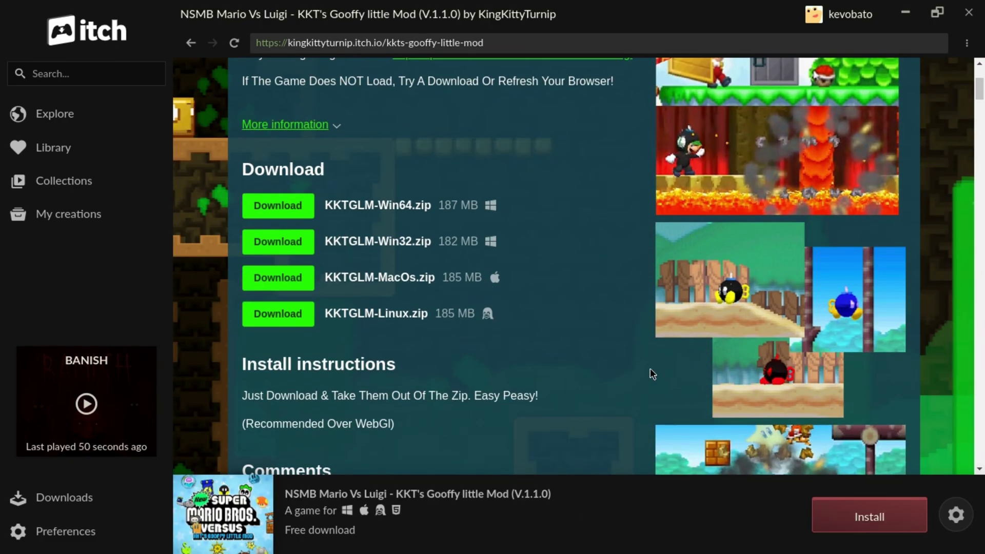
# Step: Install the KKTGLM Linux build of the mod to /userdata/system/add-ons/itch.io and launch it
pyautogui.click(827, 517)
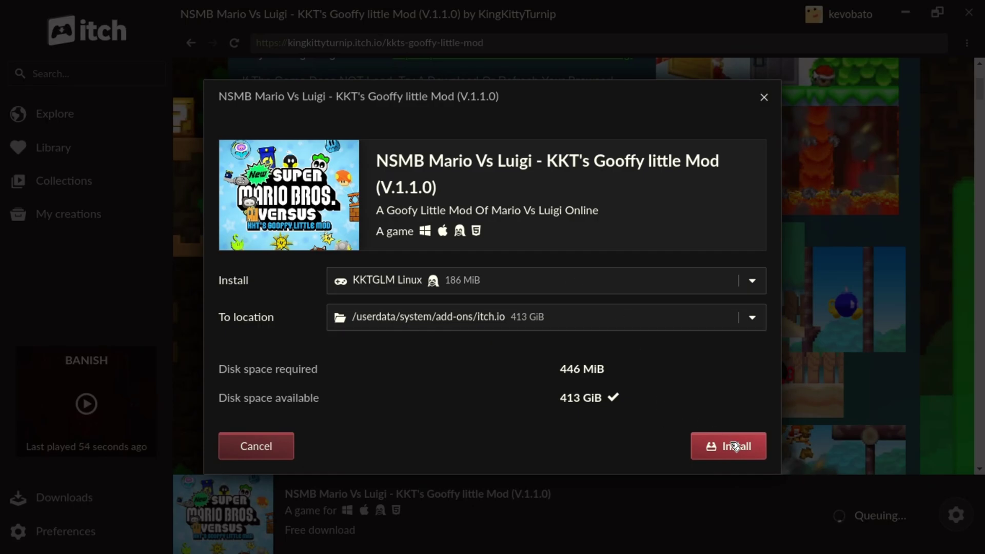
pyautogui.click(735, 446)
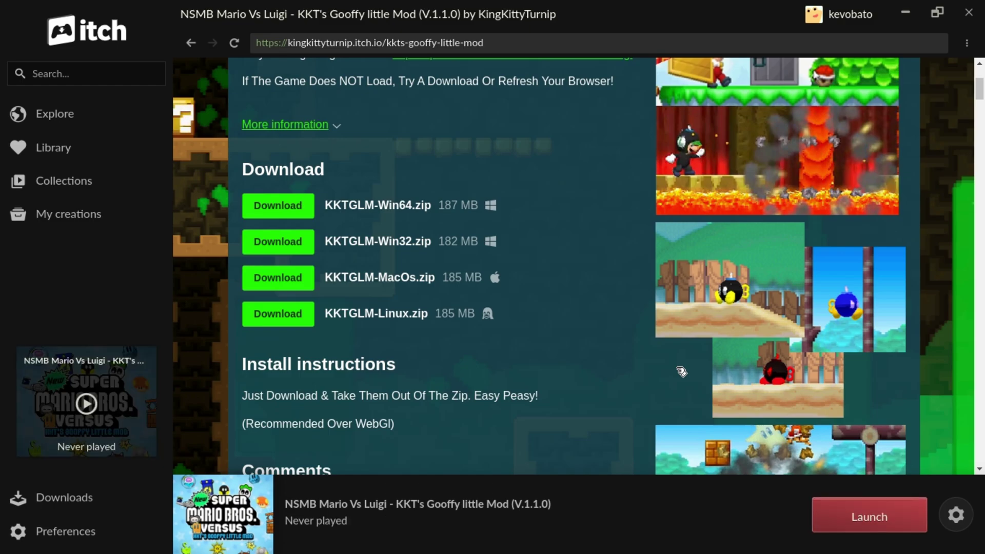
pyautogui.click(837, 522)
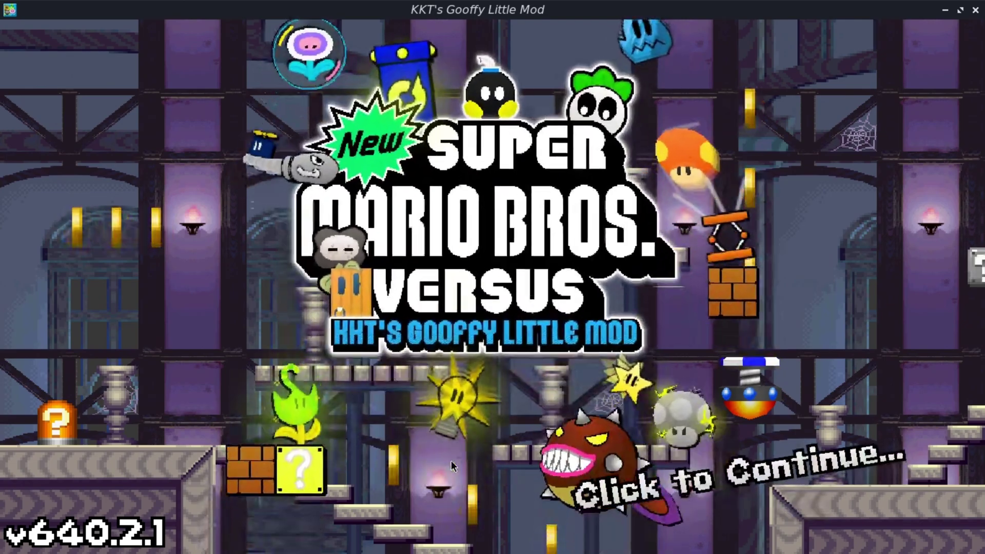
# Step: Continue past the mod's title screen, open the Soup Aisle lobby list and select the first lobby
pyautogui.click(451, 465)
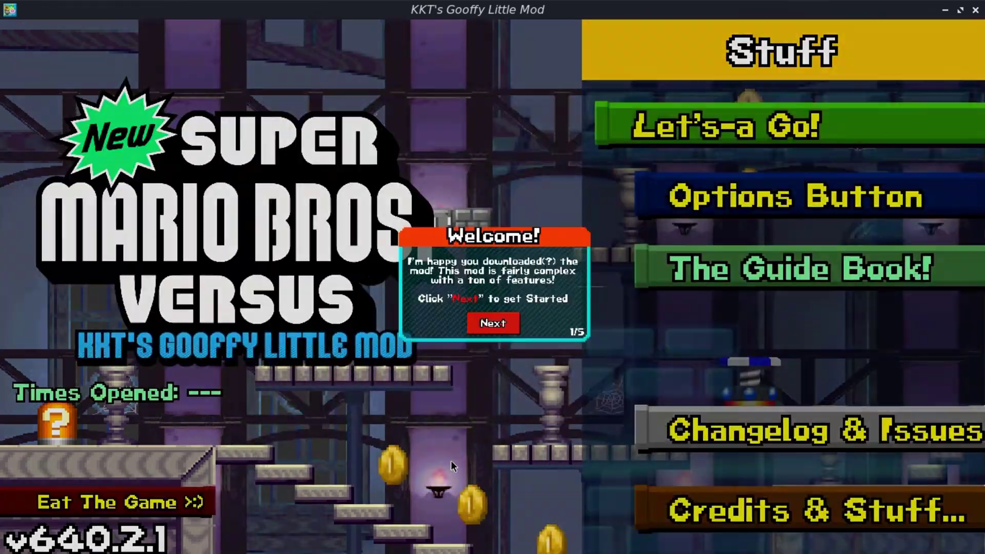
pyautogui.click(451, 465)
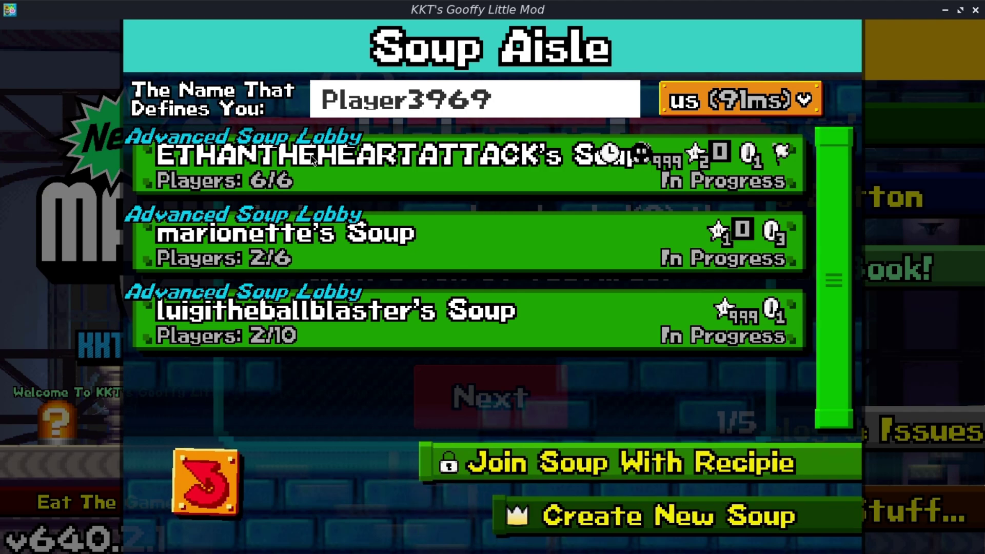
pyautogui.click(444, 189)
pyautogui.click(500, 393)
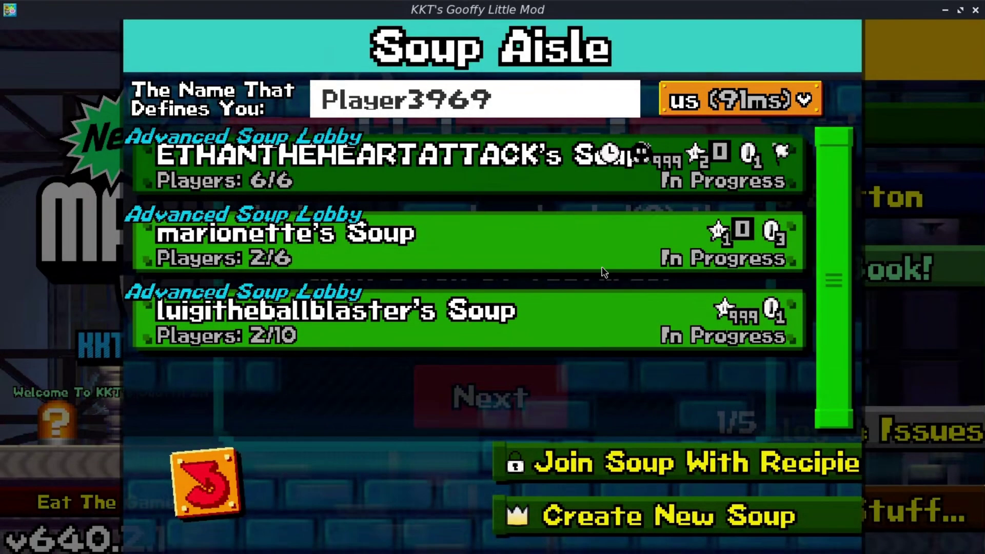
# Step: Join the second lobby in the Soup Aisle list to spectate its match, and switch back to the itch app
pyautogui.click(577, 244)
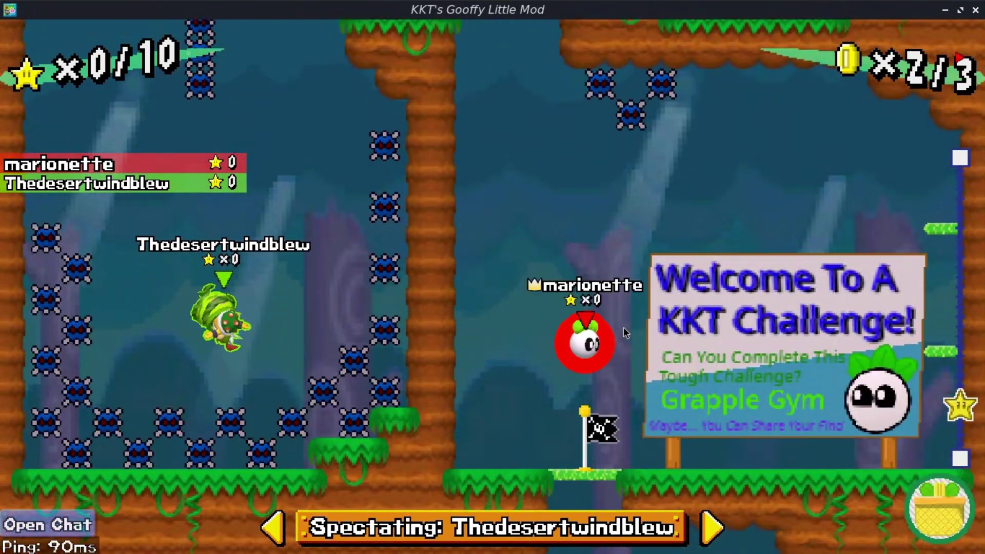
pyautogui.hotkey('alt', 'Tab')
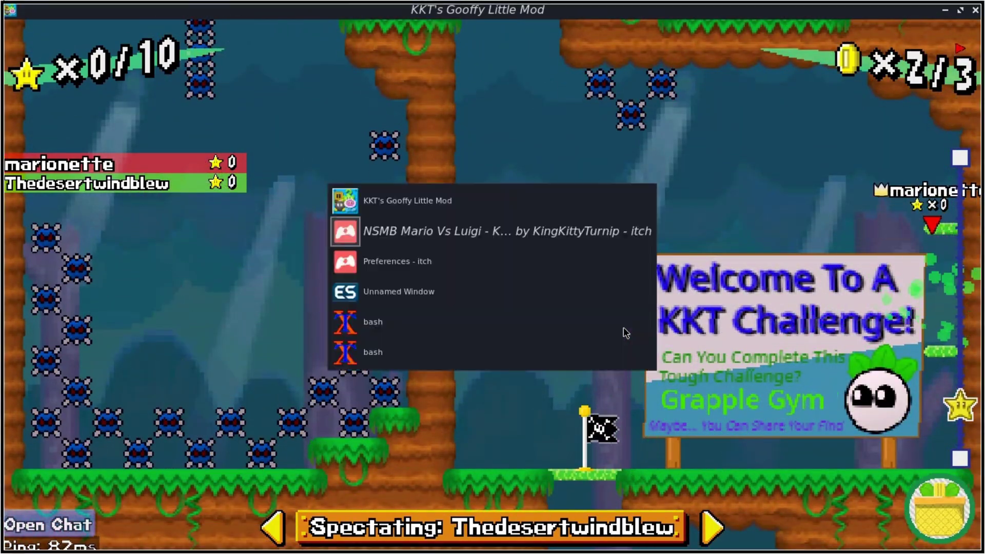
pyautogui.hotkey('alt', 'Tab')
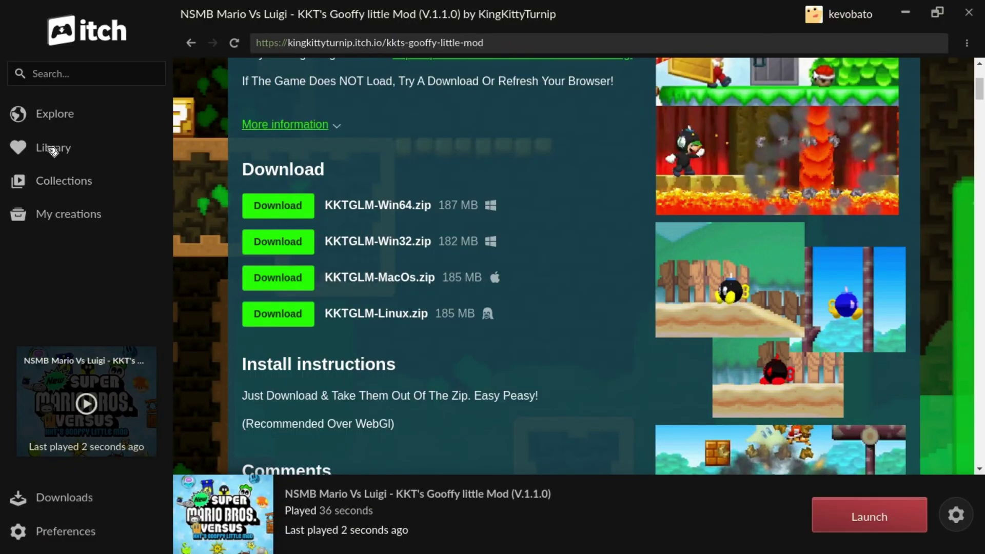
# Step: Return to the Explore page's top free games for Windows and choose SIDE EFFECTS
pyautogui.click(72, 116)
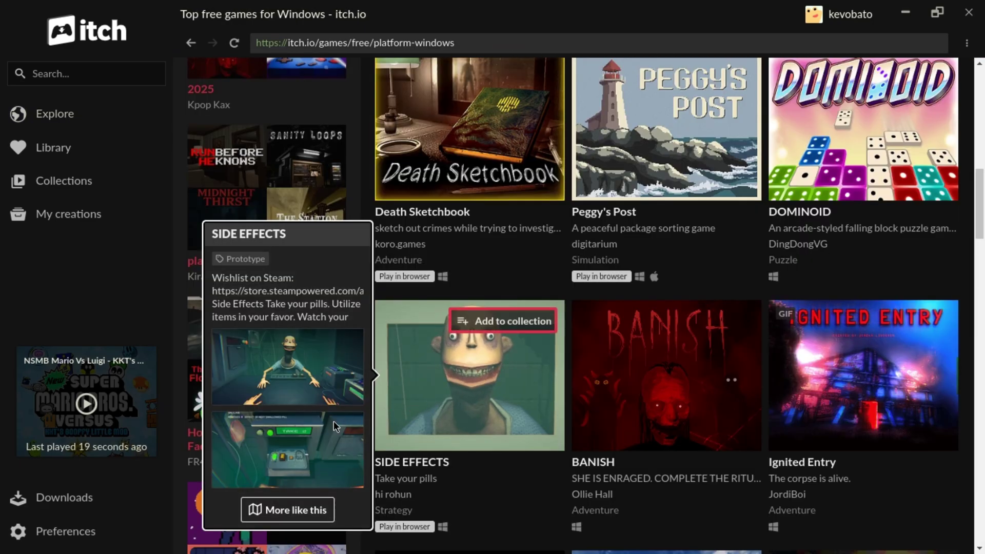
pyautogui.click(357, 407)
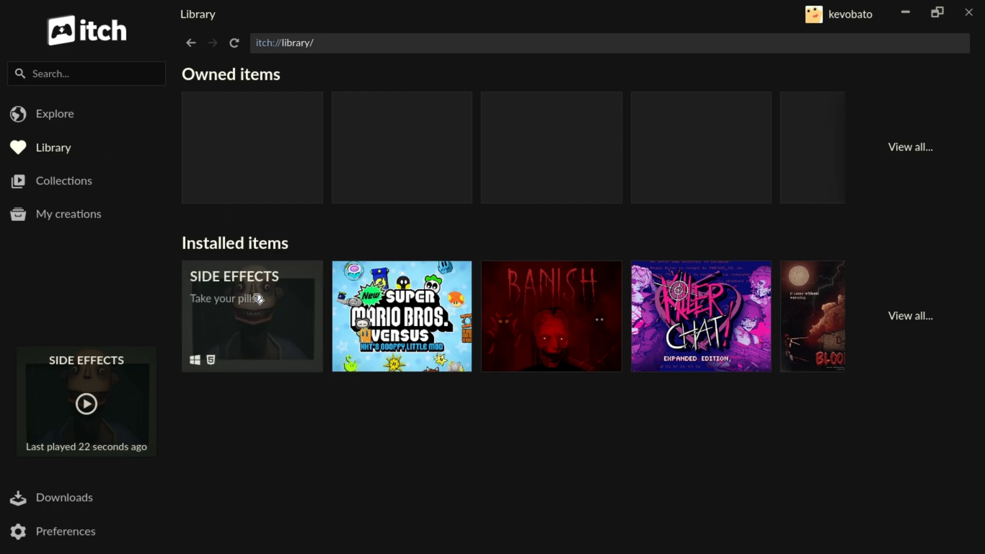
# Step: Open SIDE EFFECTS from the library's installed items and uninstall its SideEffectsWebBuild_V0.2.zip build
pyautogui.click(249, 314)
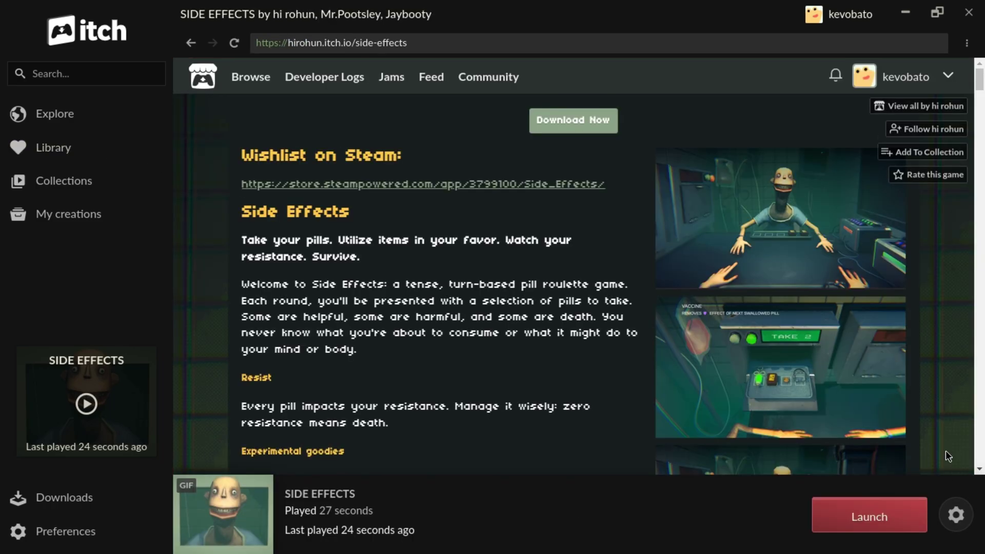
pyautogui.click(956, 515)
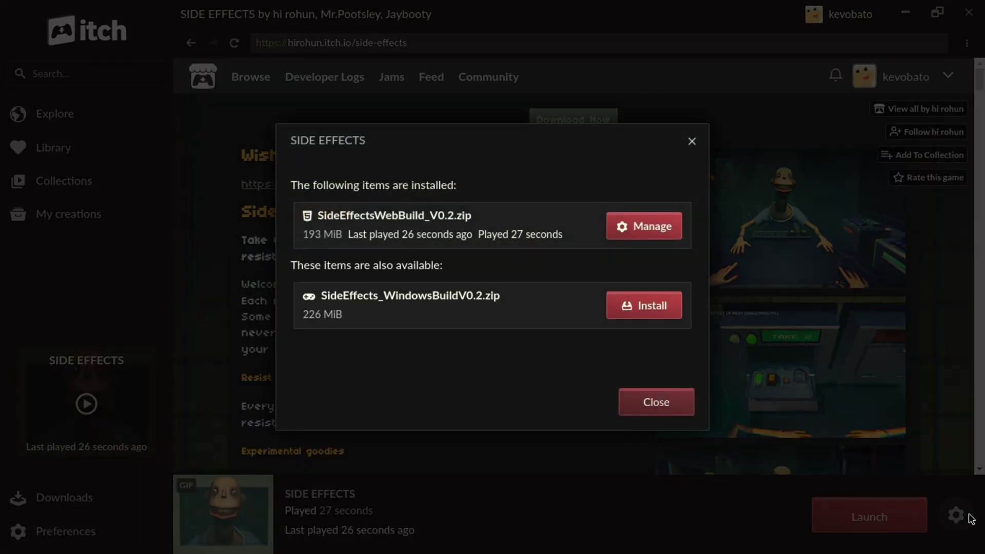
pyautogui.click(666, 228)
pyautogui.click(658, 391)
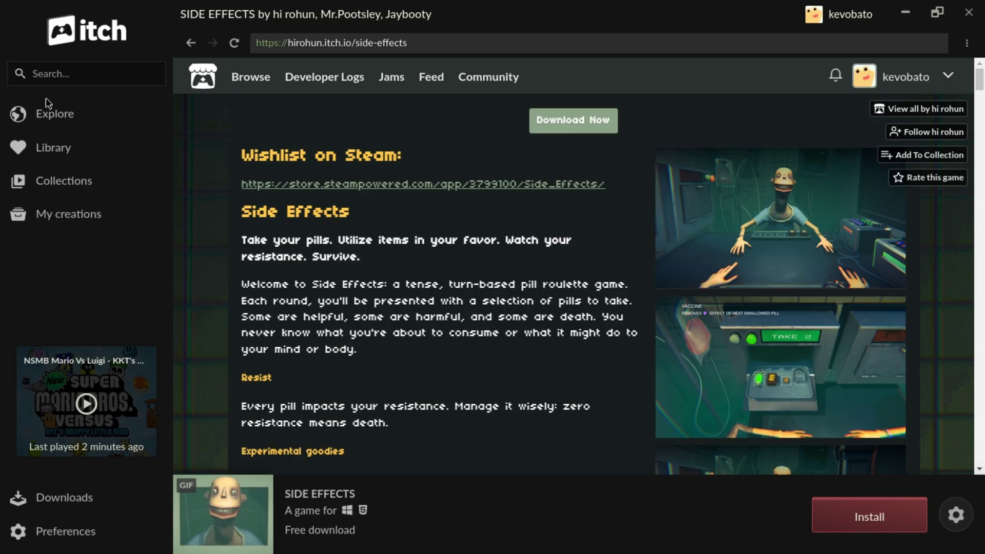
# Step: Check the installed items in the library and go back to the Explore page
pyautogui.click(53, 149)
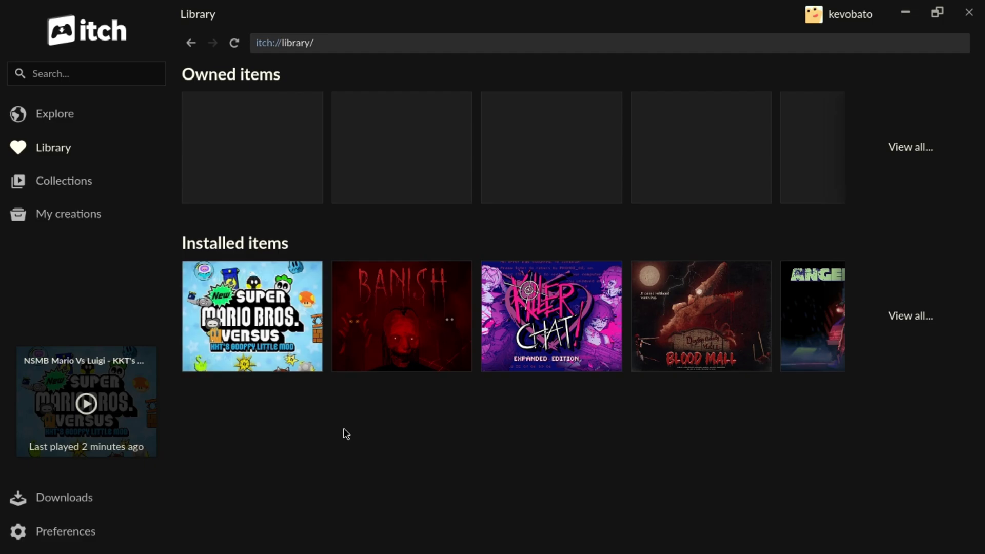
pyautogui.click(59, 109)
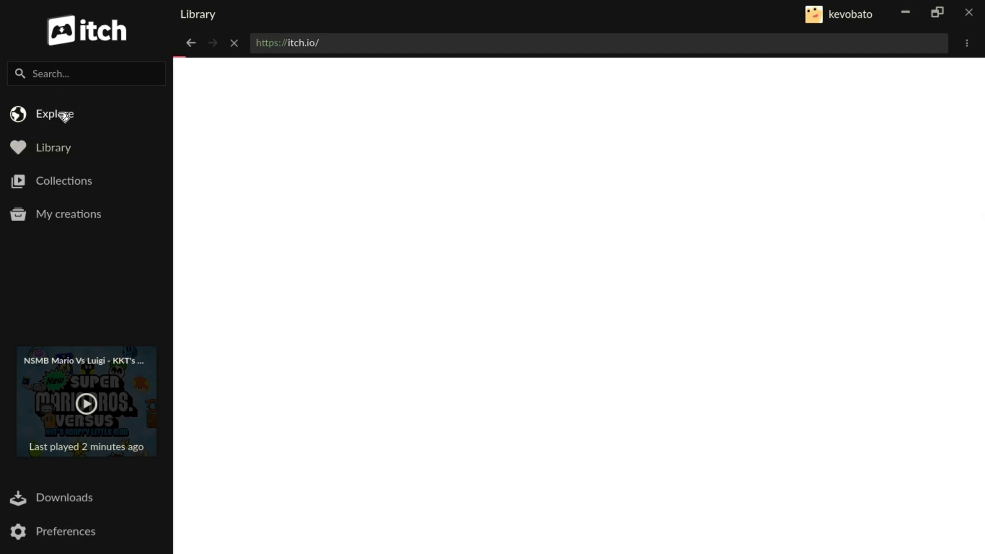